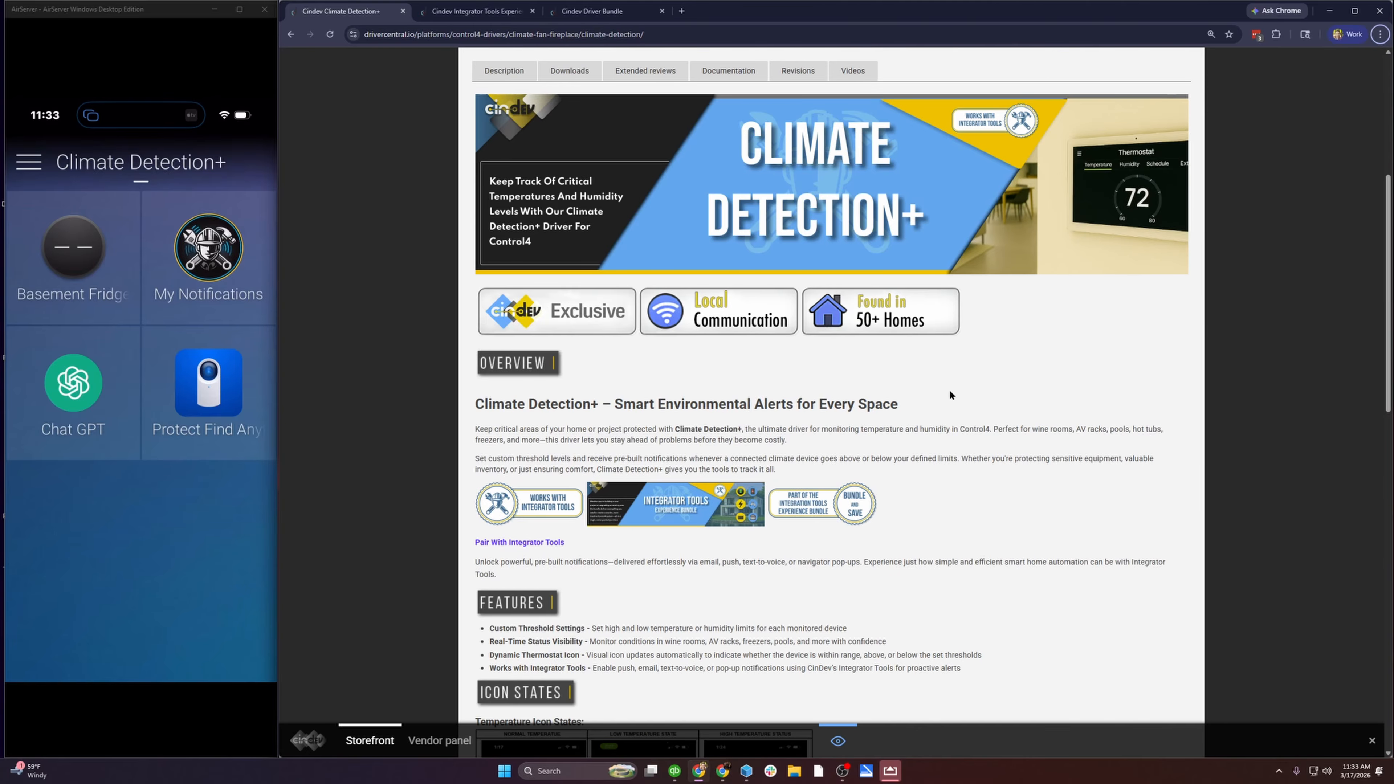
# Step: View the Integrator Tools Experience Bundle page and the Cindev Driver Bundle page
pyautogui.click(485, 13)
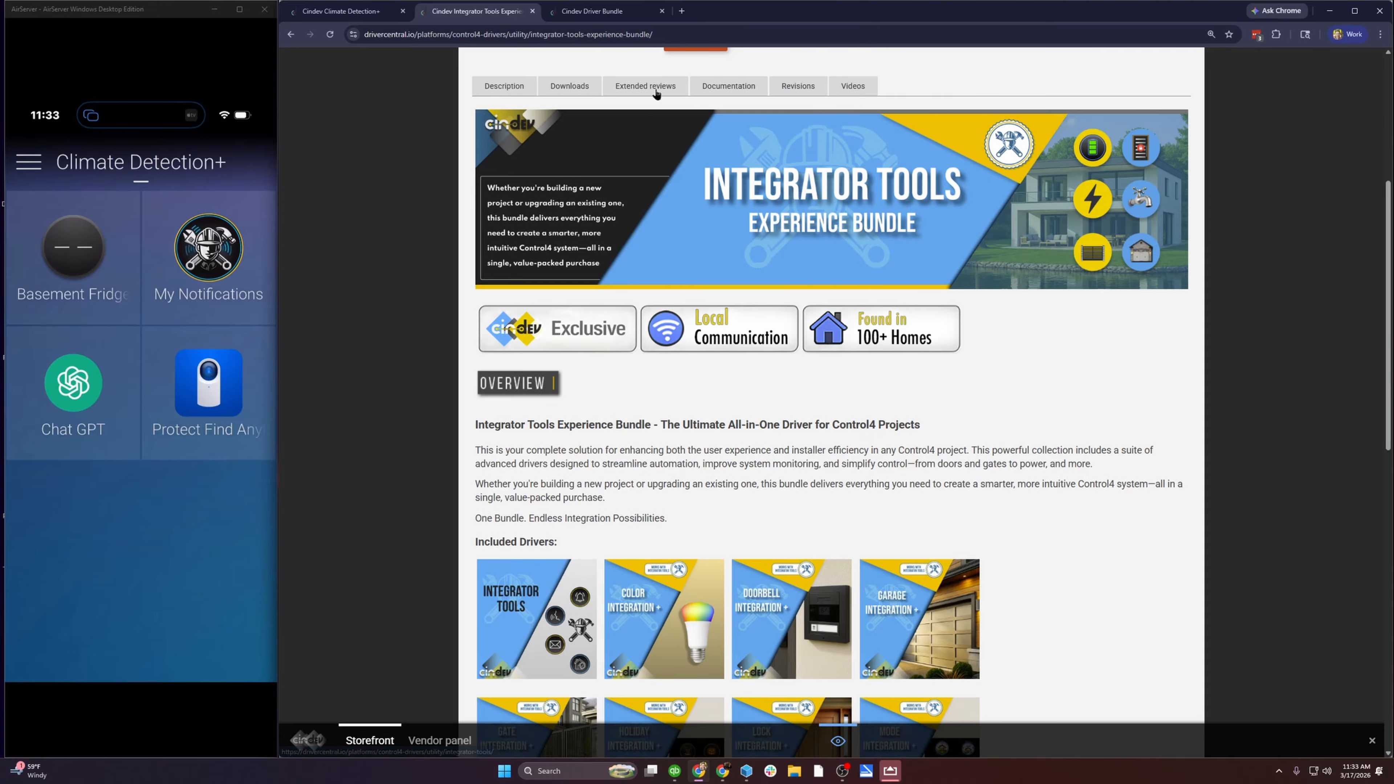
pyautogui.click(604, 11)
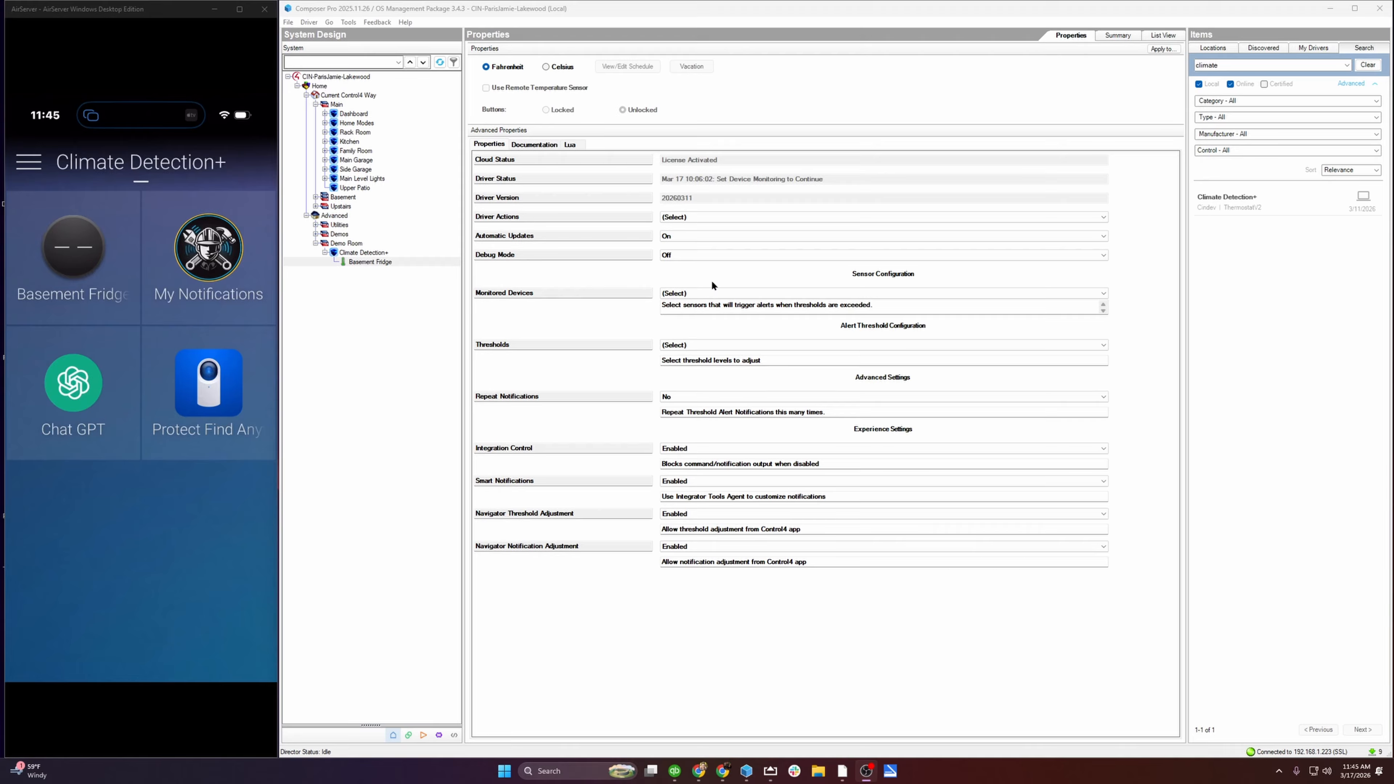
# Step: Run the Show Icon In Specific Rooms driver action and confirm the room selection for the driver's icon
pyautogui.click(760, 217)
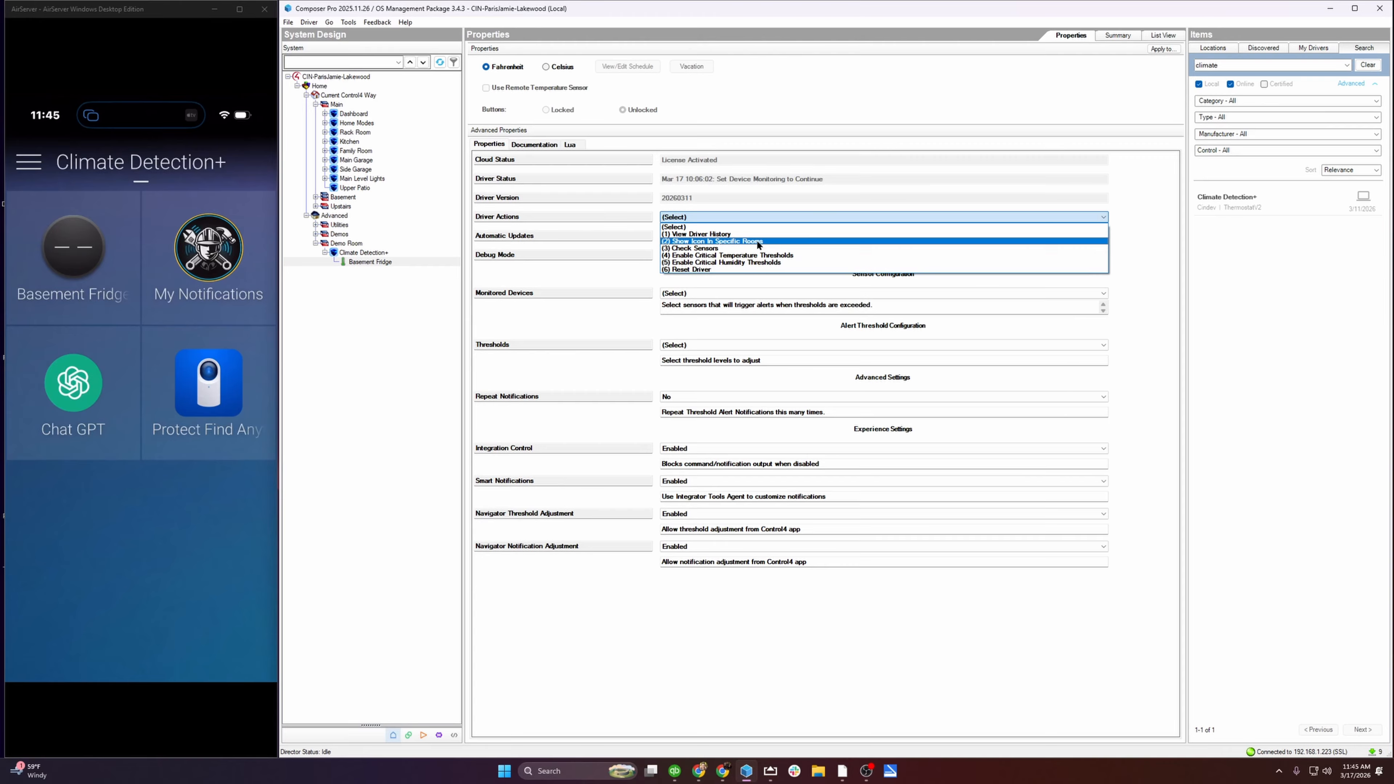
pyautogui.click(759, 243)
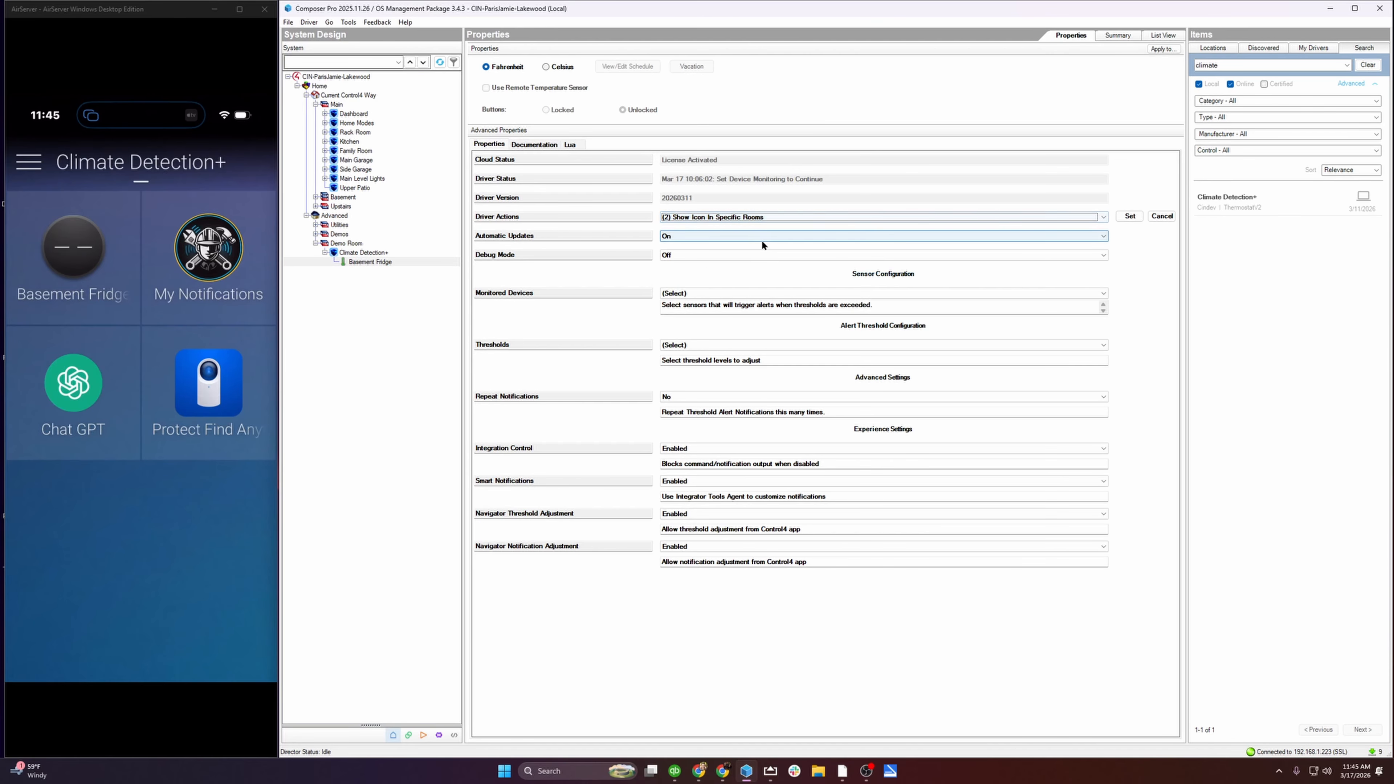
pyautogui.click(1134, 217)
pyautogui.click(1091, 236)
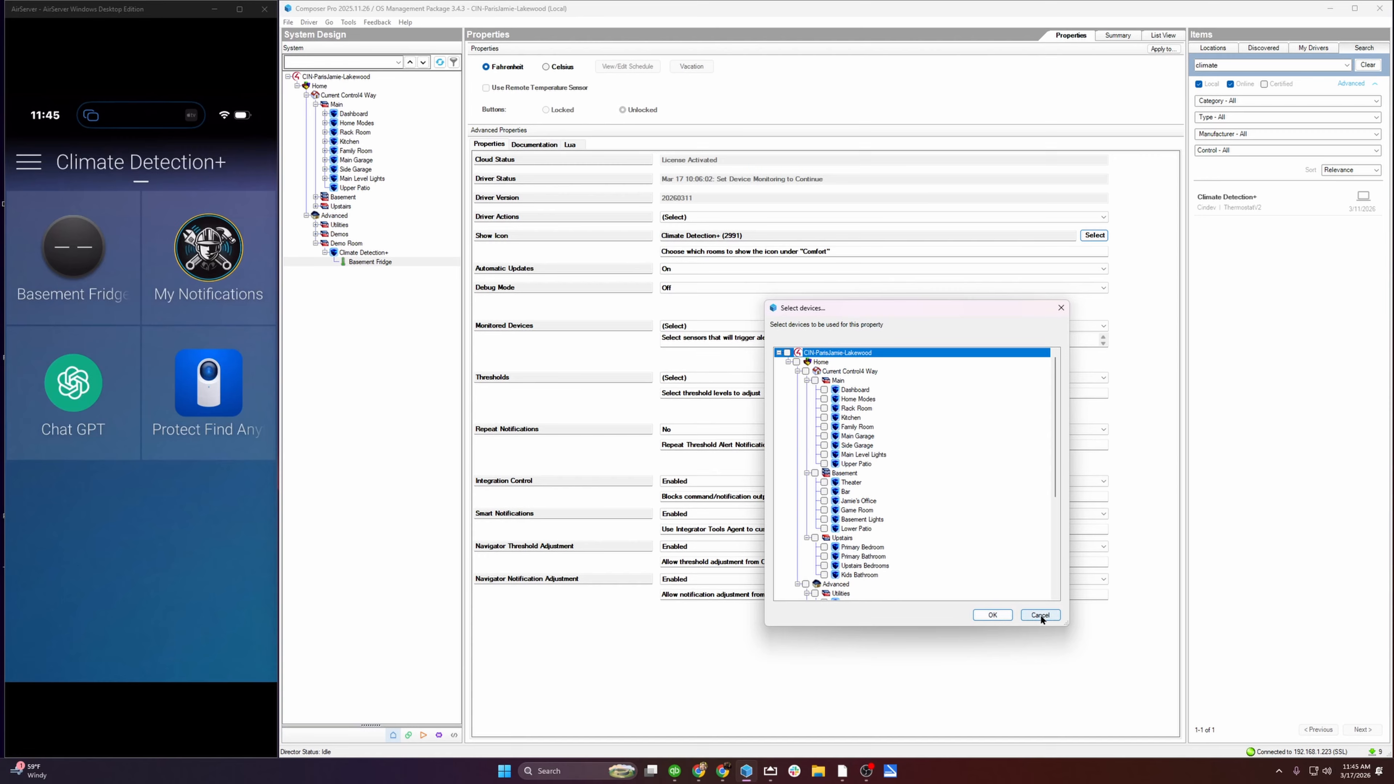
pyautogui.click(1004, 614)
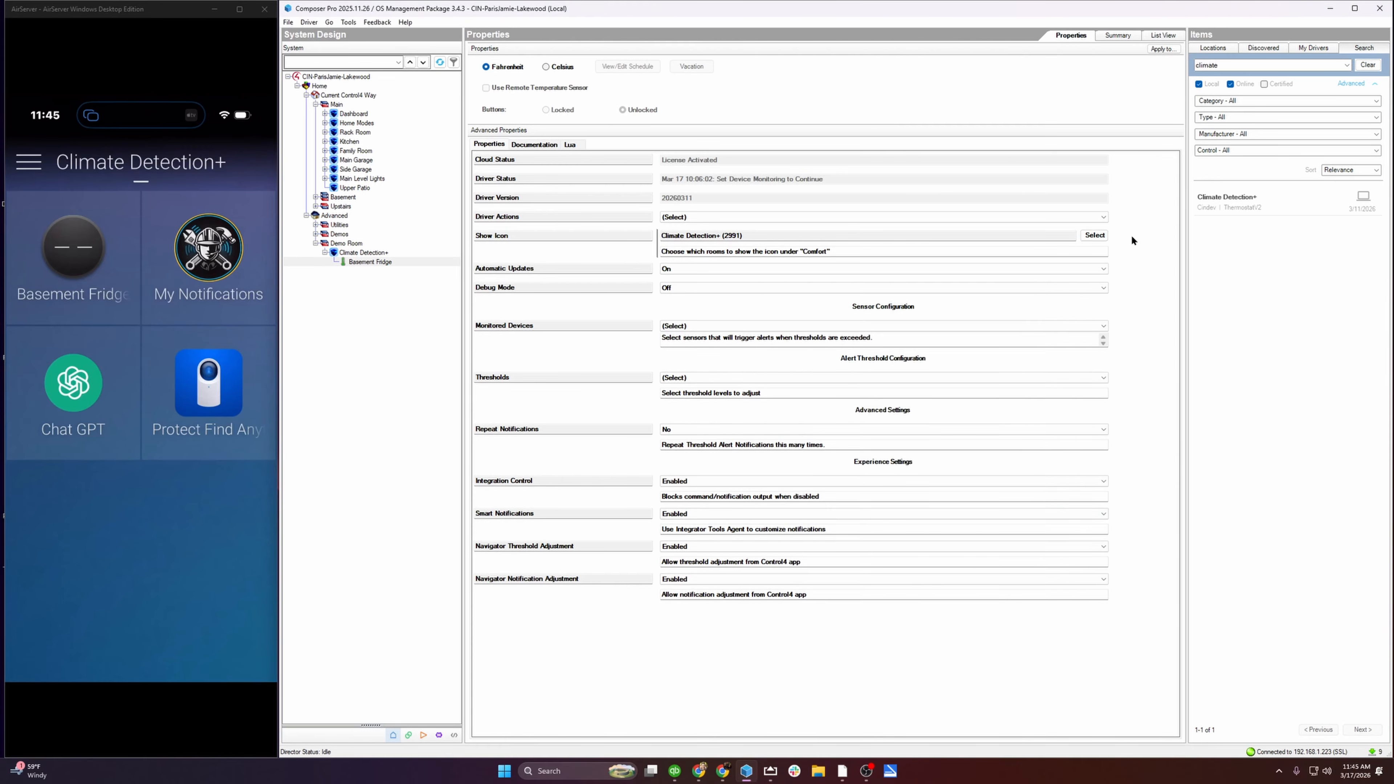
pyautogui.click(1130, 235)
pyautogui.click(851, 218)
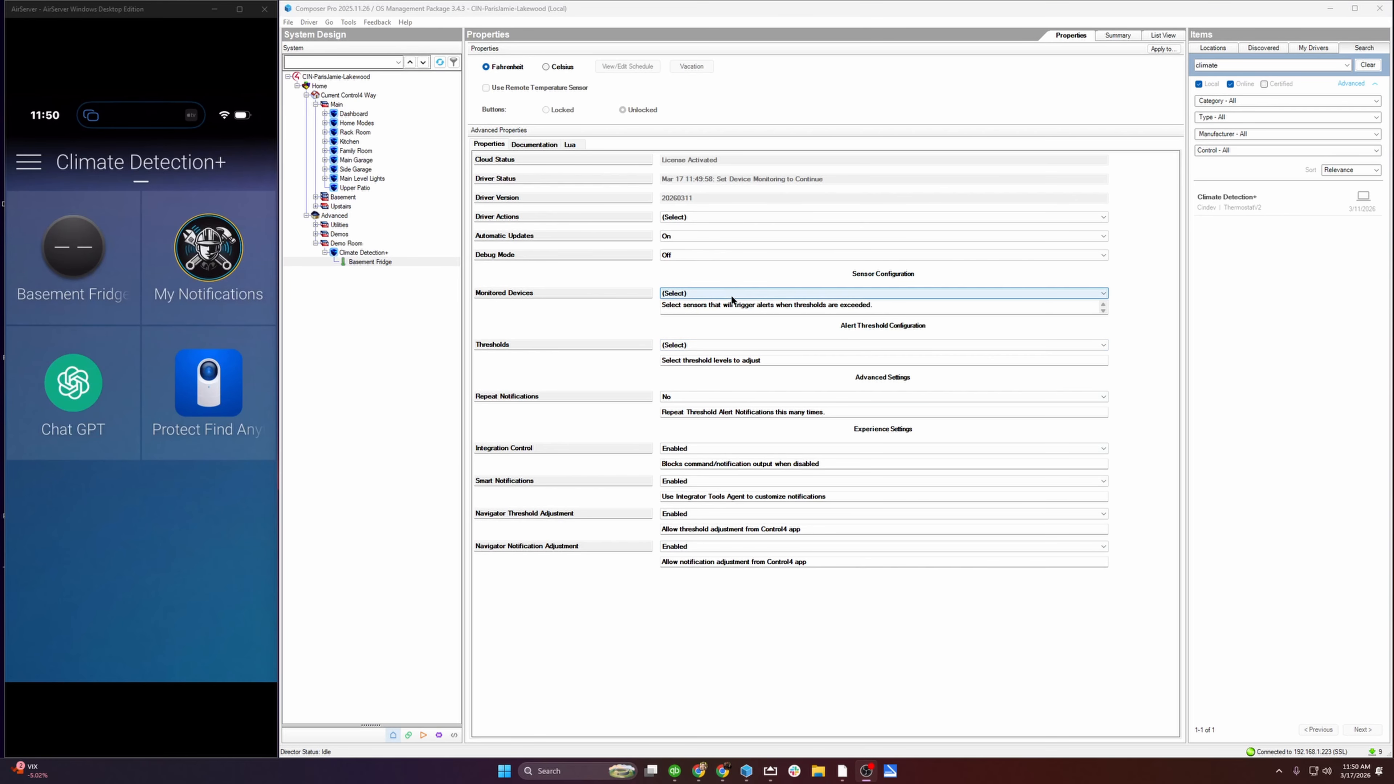
# Step: Configure temperature monitoring with C4-Inputs (Z2C) as the monitored device and (1004) REMOTE_TEMPERATURE_F as the variable
pyautogui.click(732, 296)
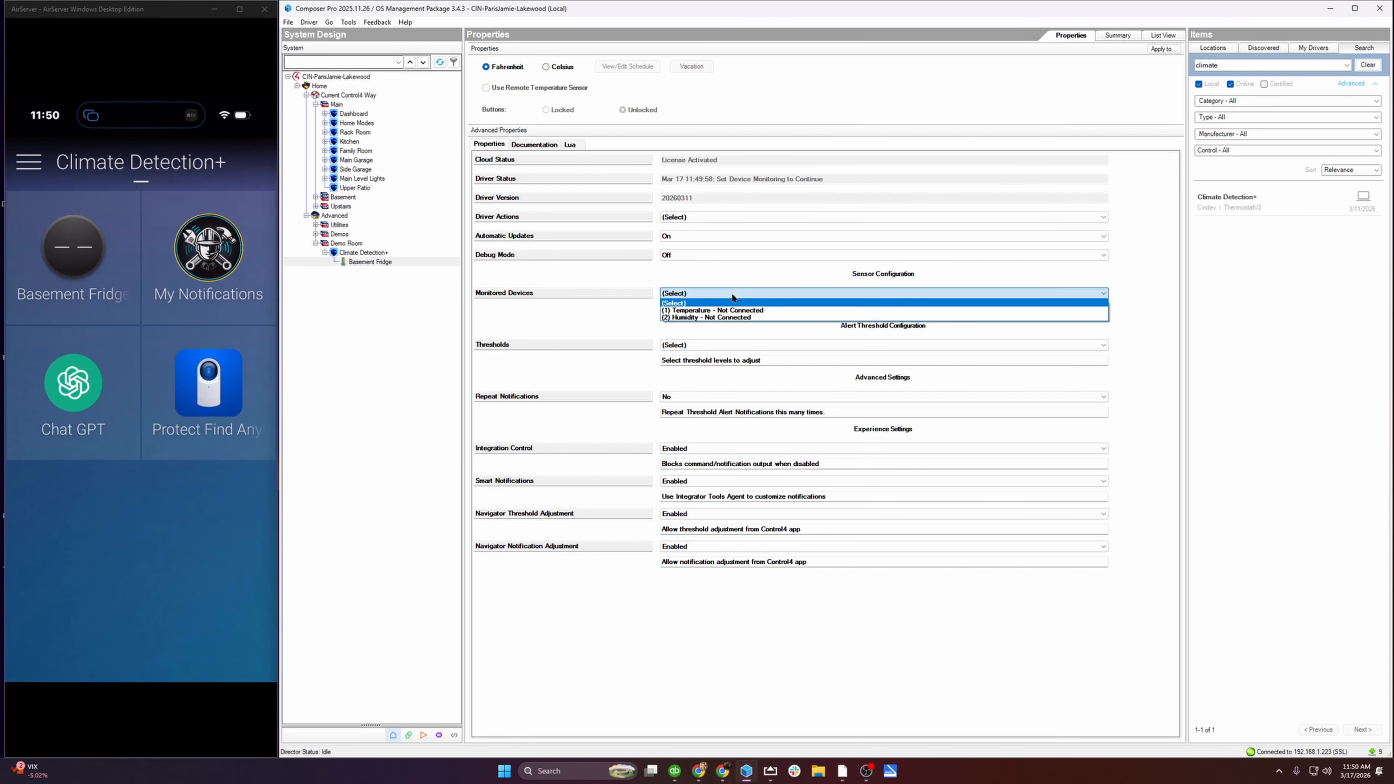
pyautogui.click(1010, 304)
pyautogui.click(1129, 292)
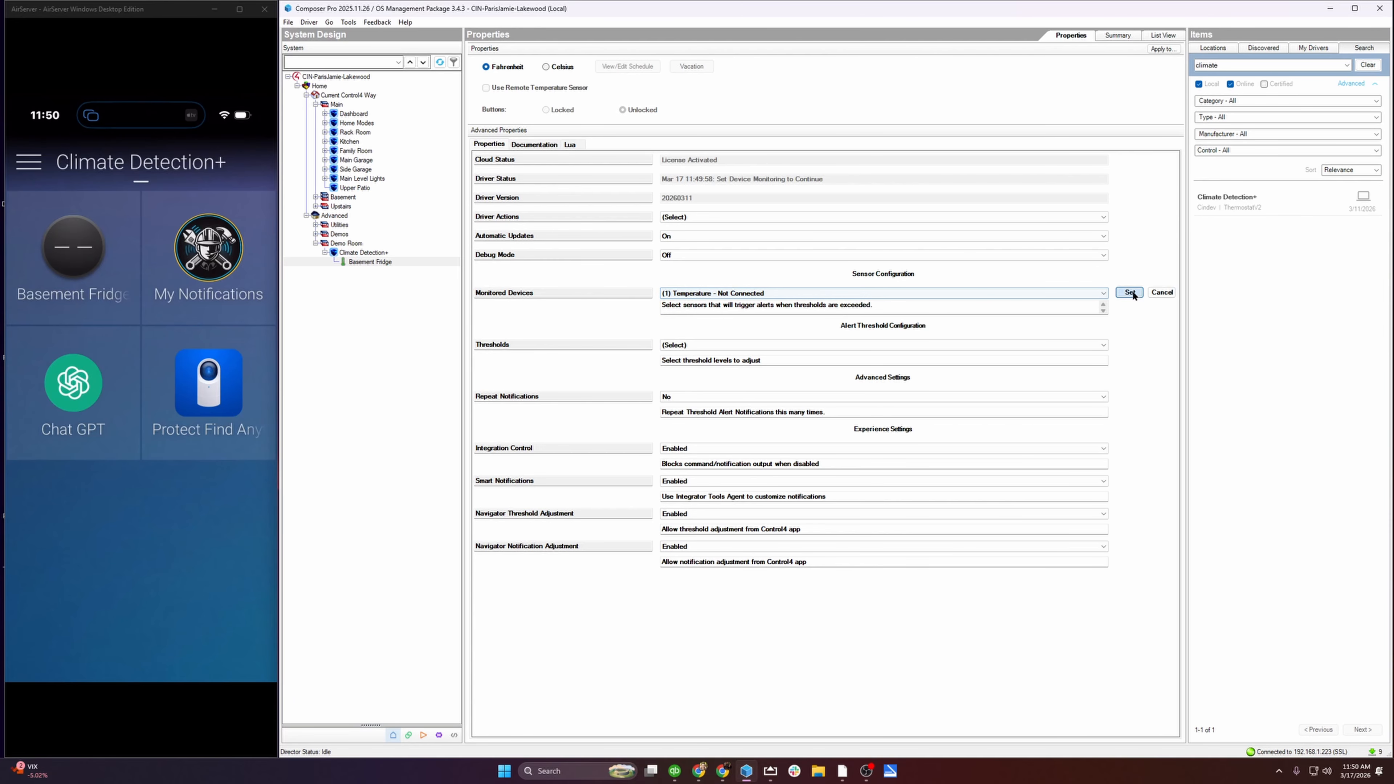
pyautogui.click(1084, 325)
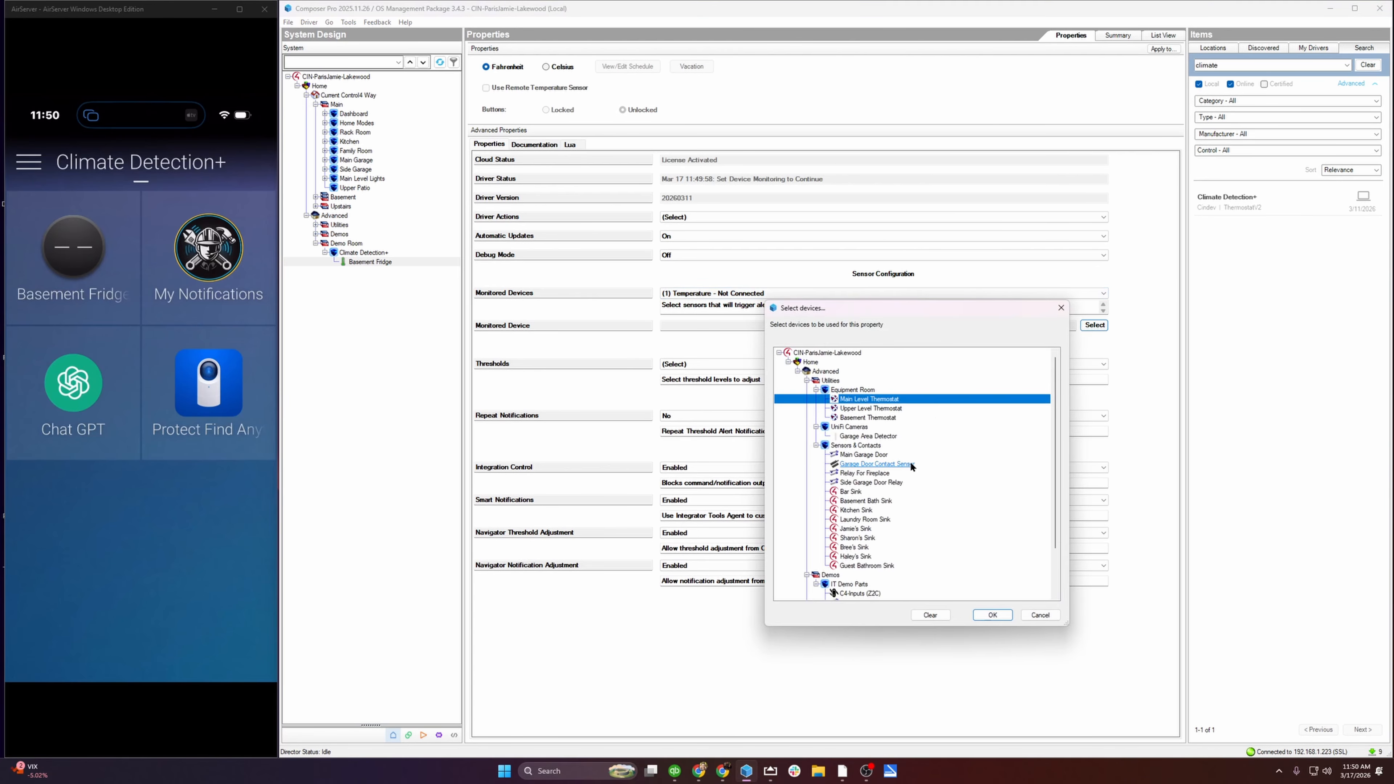
pyautogui.scroll(-2, 910, 461)
pyautogui.click(885, 539)
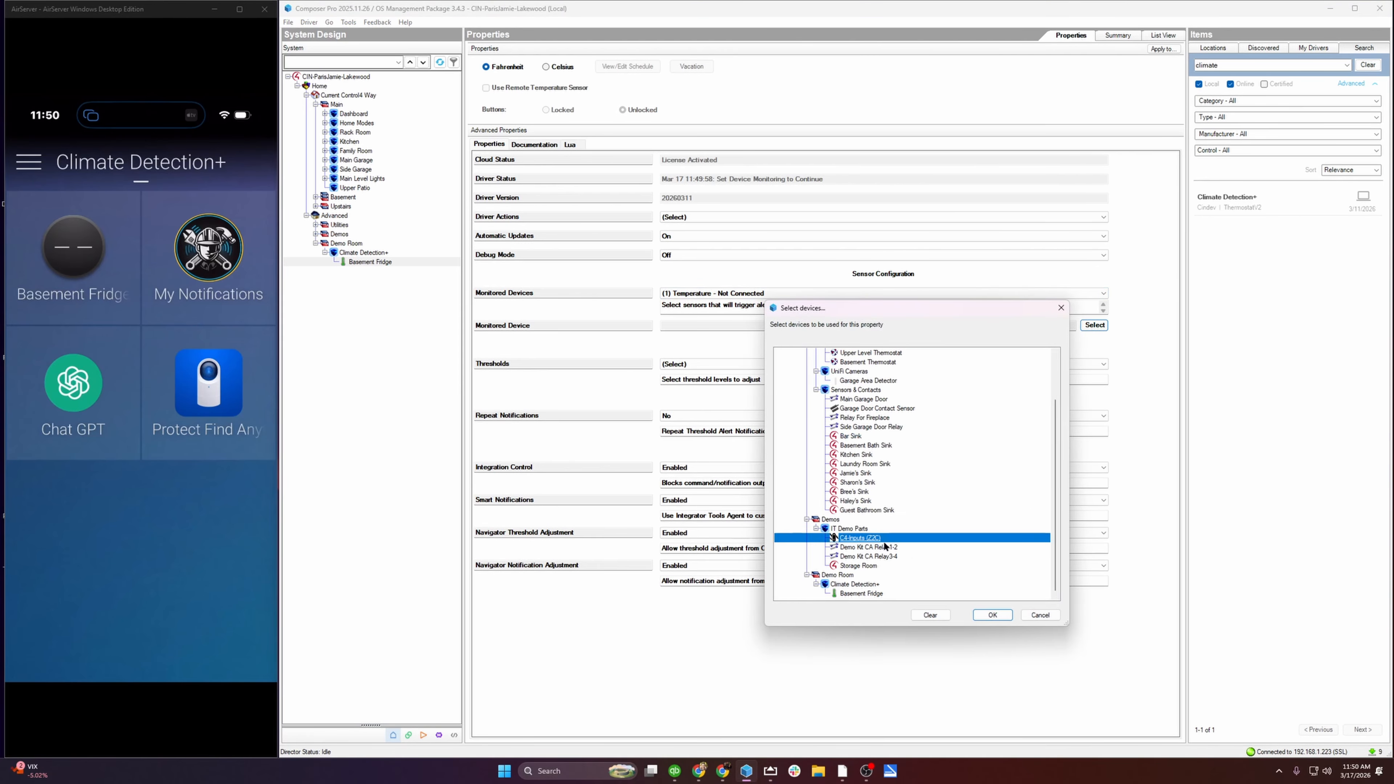
pyautogui.click(999, 614)
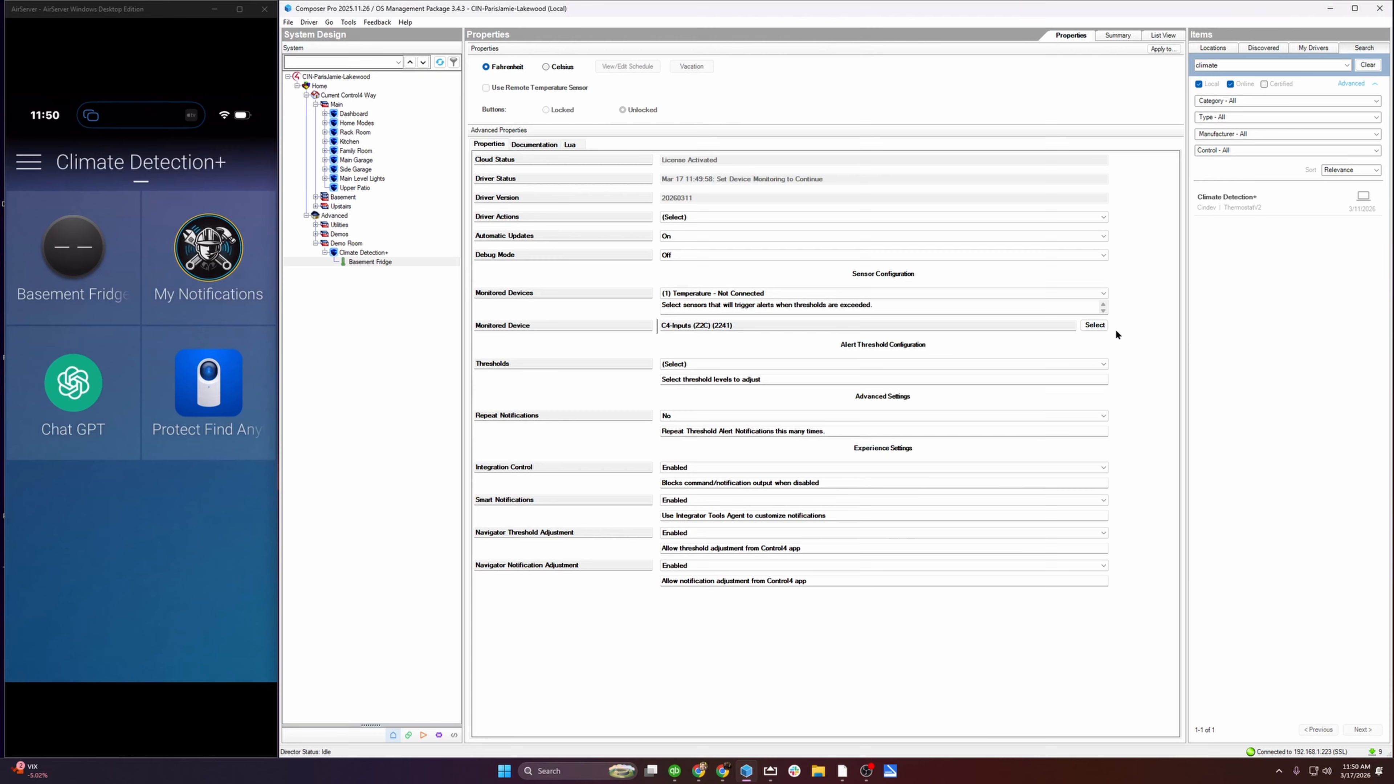
pyautogui.click(758, 346)
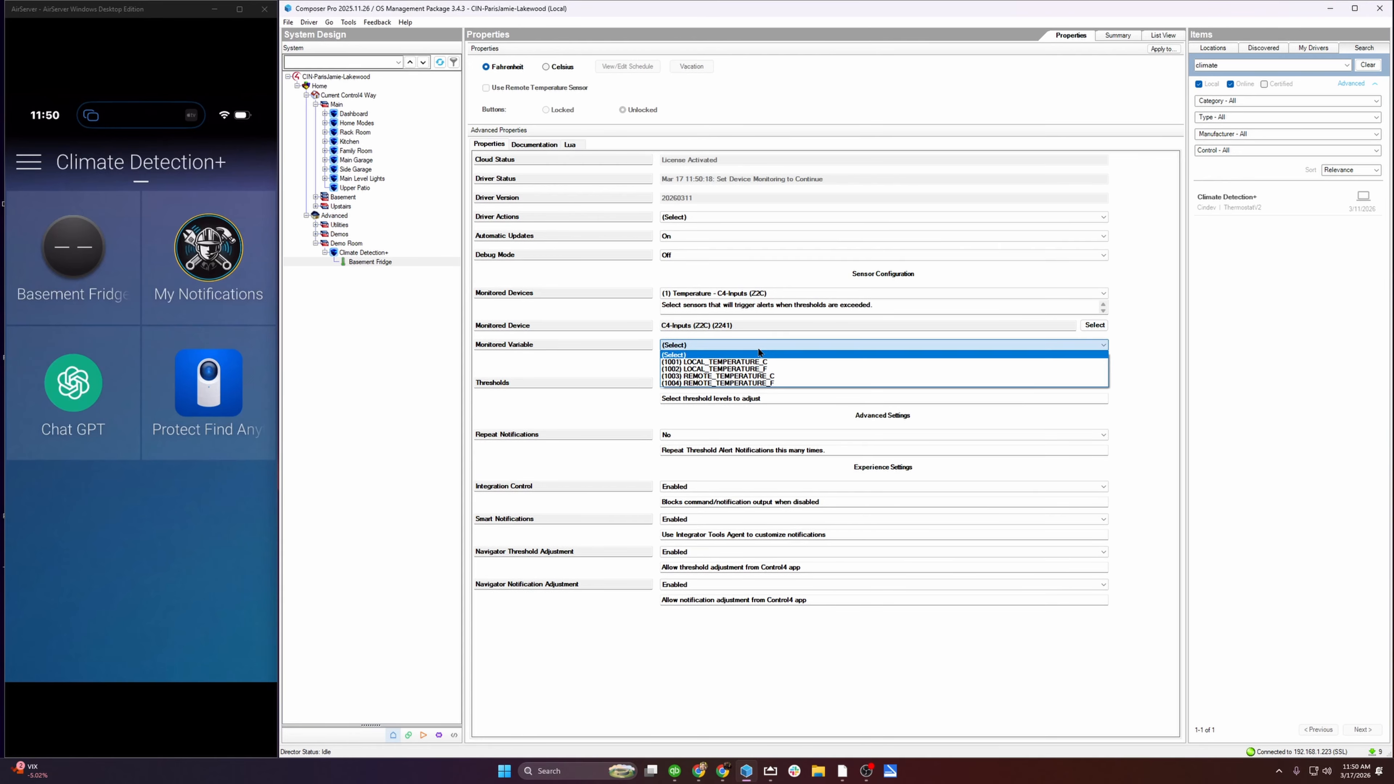
pyautogui.click(778, 384)
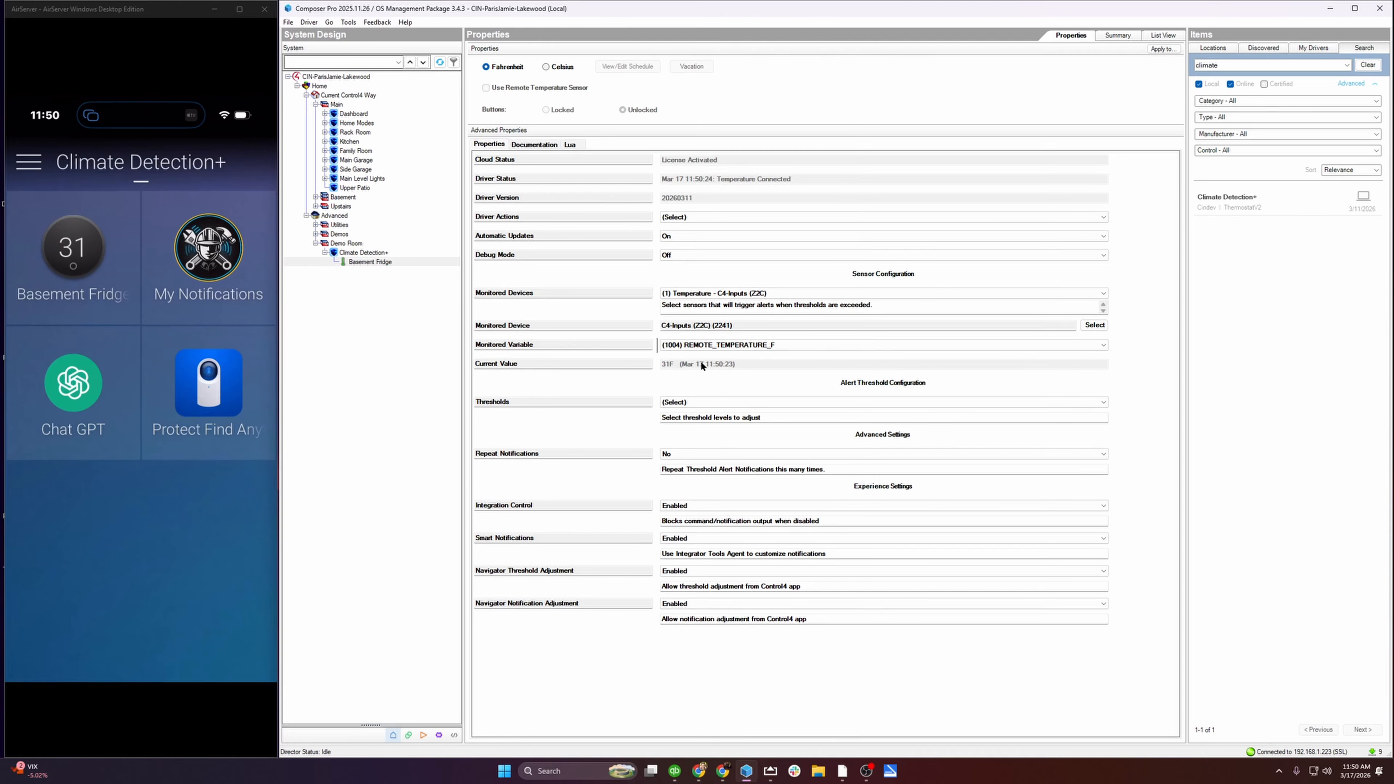
# Step: Configure humidity monitoring with C4-Inputs (Z2C) as the monitored device and (1005) LOCAL_HUMIDITY as the variable
pyautogui.click(824, 295)
pyautogui.click(878, 312)
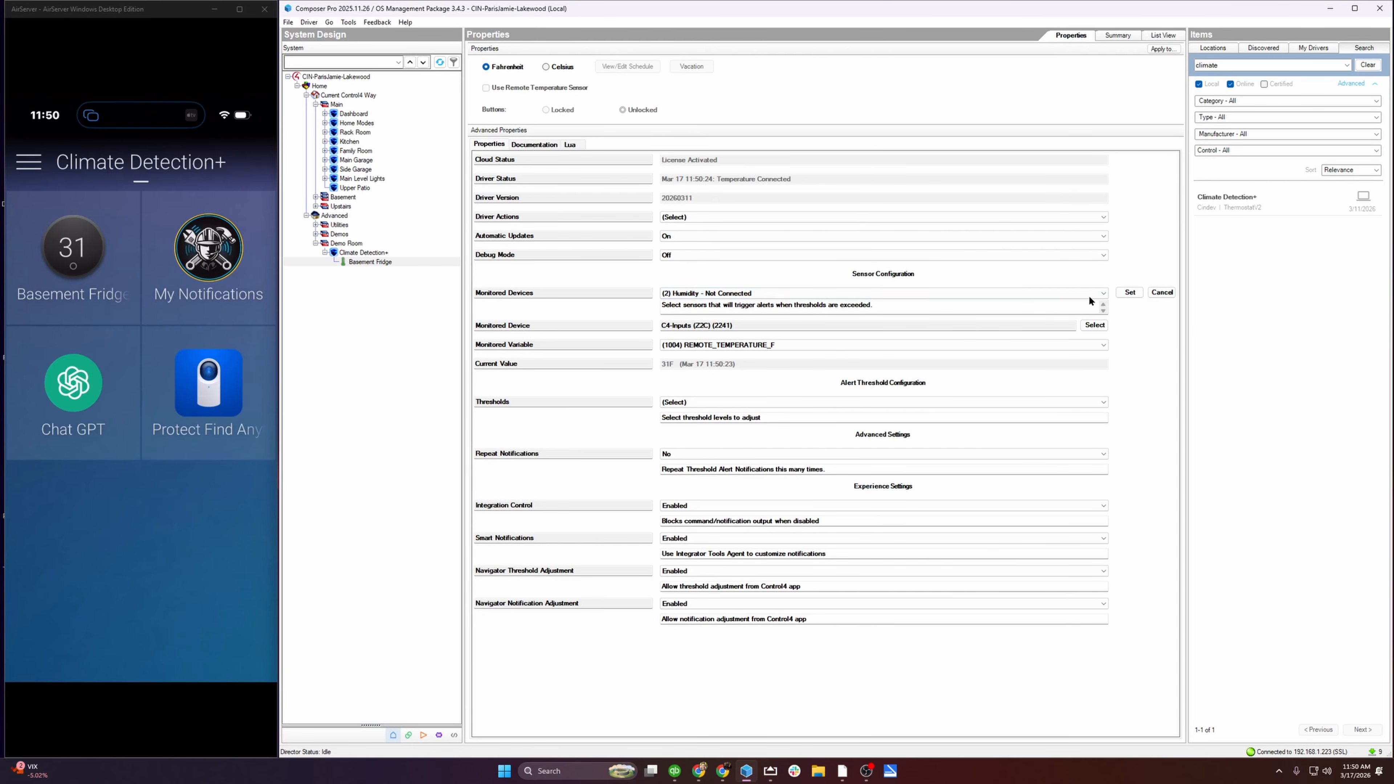
pyautogui.click(1140, 295)
pyautogui.click(1096, 326)
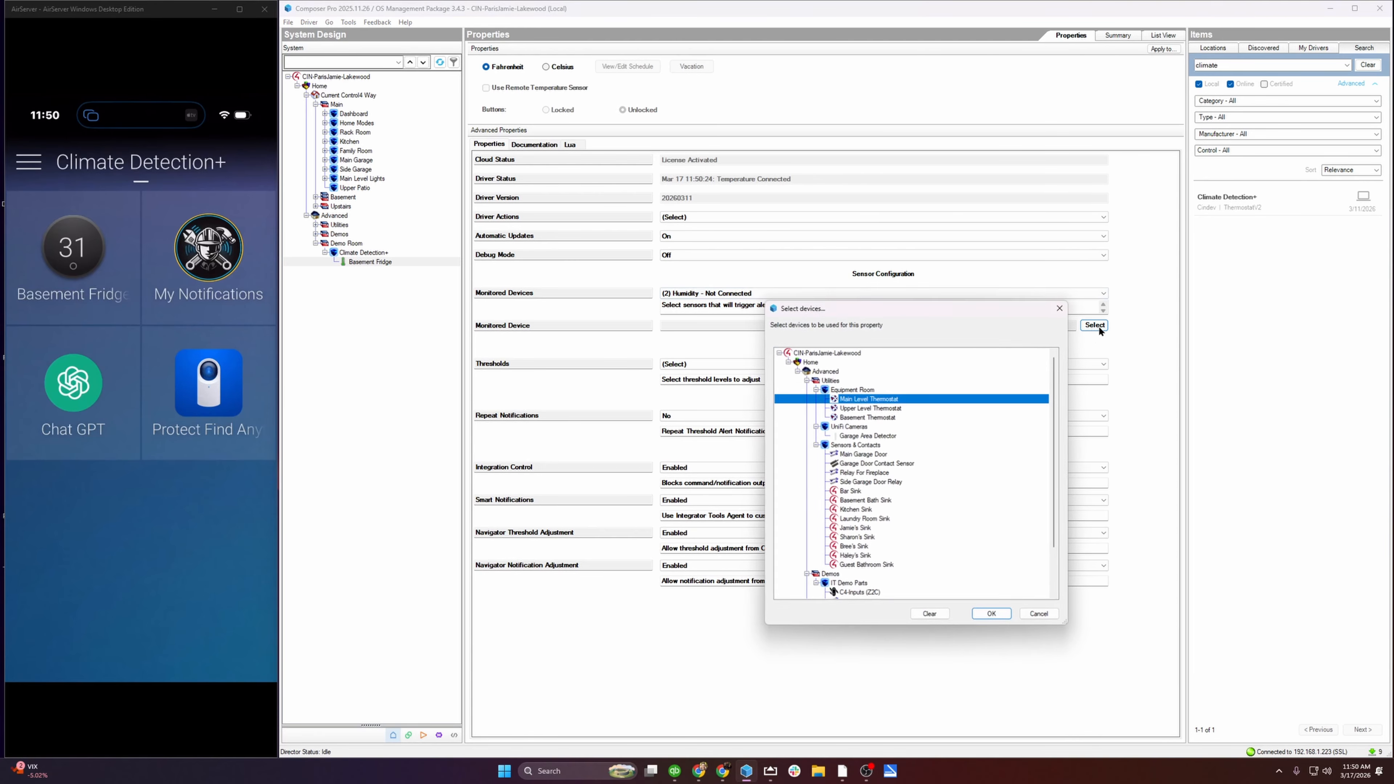
pyautogui.scroll(-1, 906, 521)
pyautogui.click(859, 565)
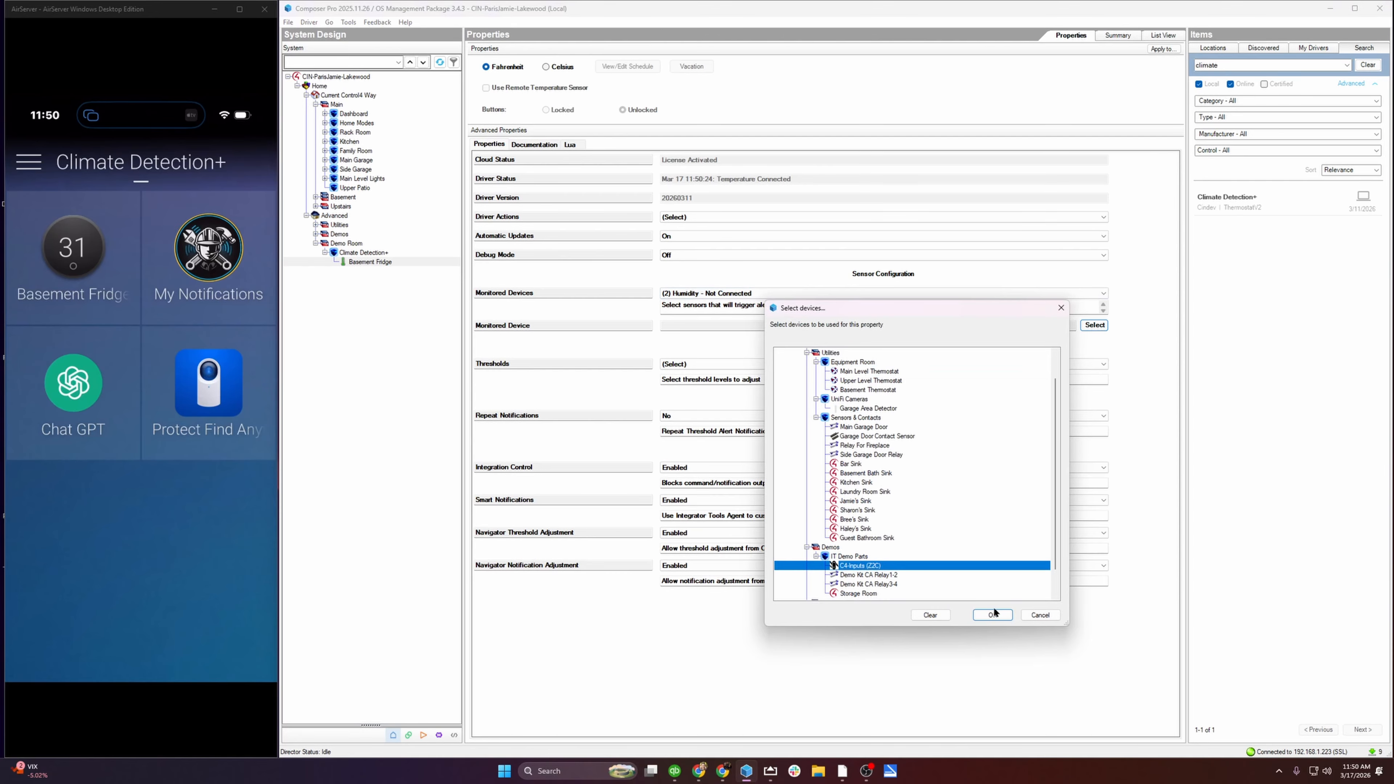
pyautogui.click(993, 614)
pyautogui.click(1127, 328)
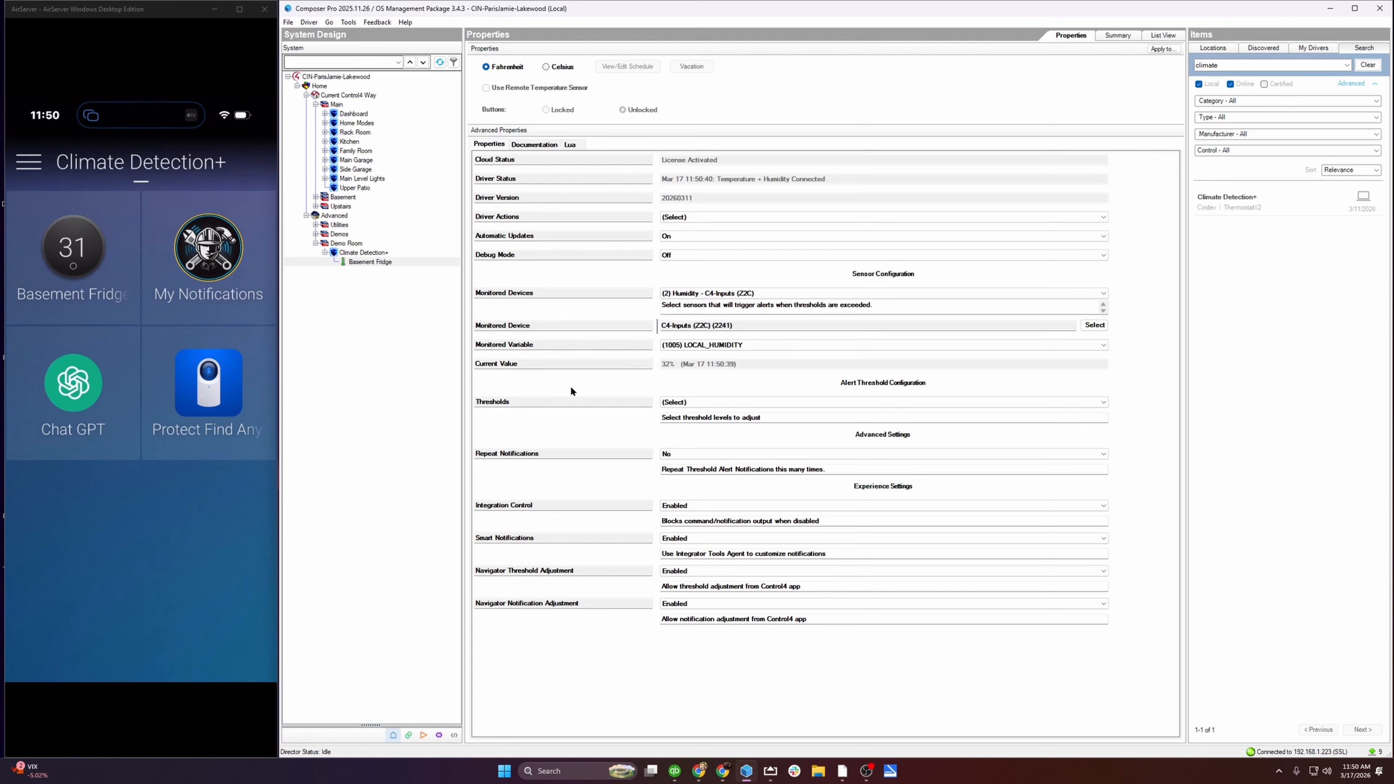
# Step: Set Thresholds to View All so both temperature and humidity limits are listed
pyautogui.click(696, 401)
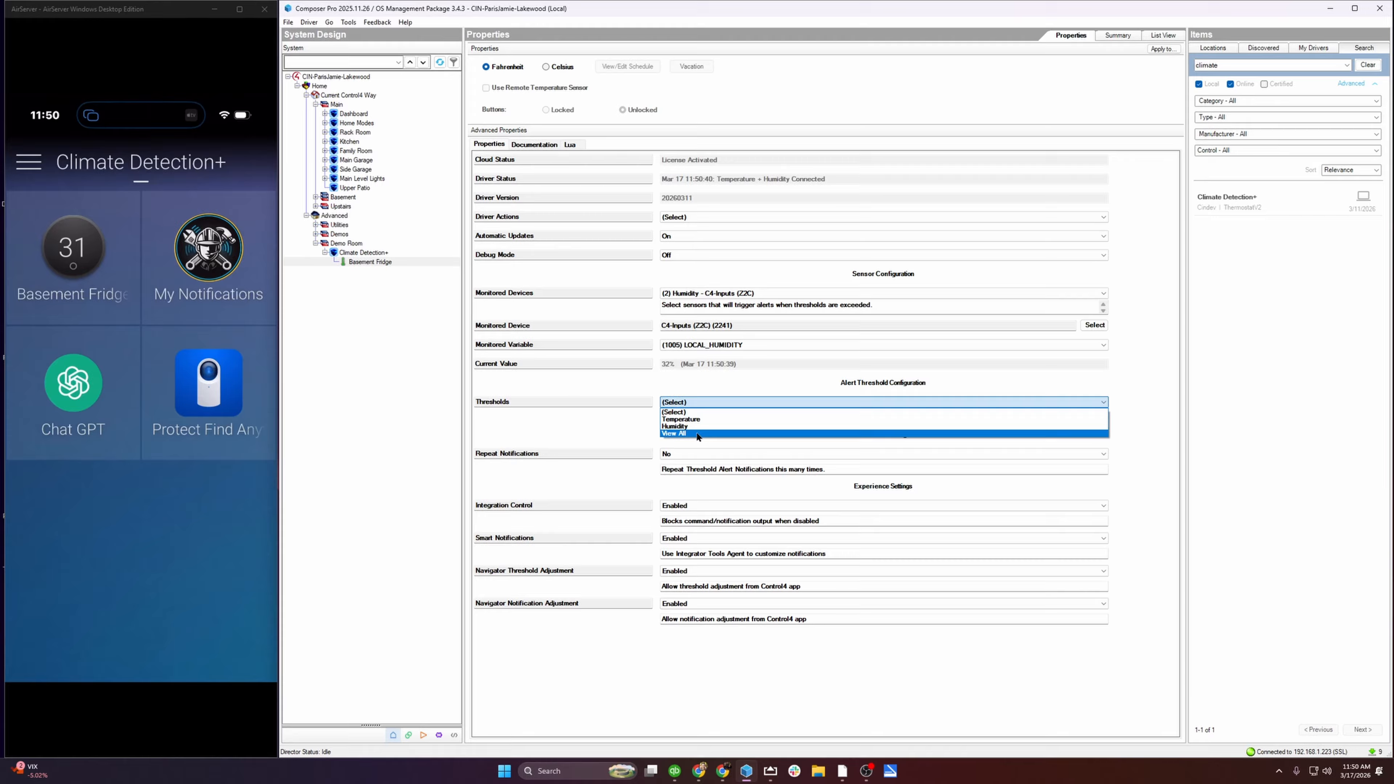
pyautogui.click(698, 434)
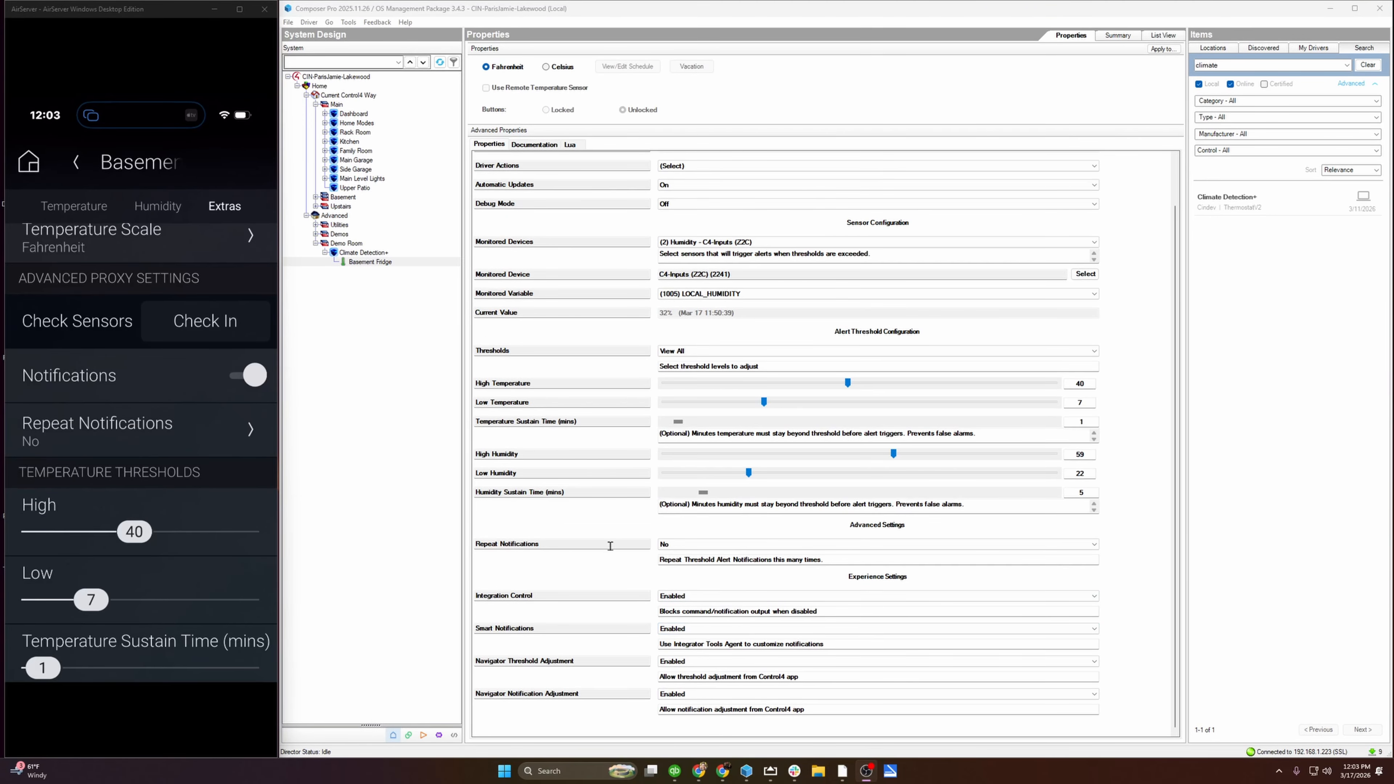
# Step: Set Repeat Notifications to 2 with a Repeat Notification Delay of 5 minutes
pyautogui.click(685, 546)
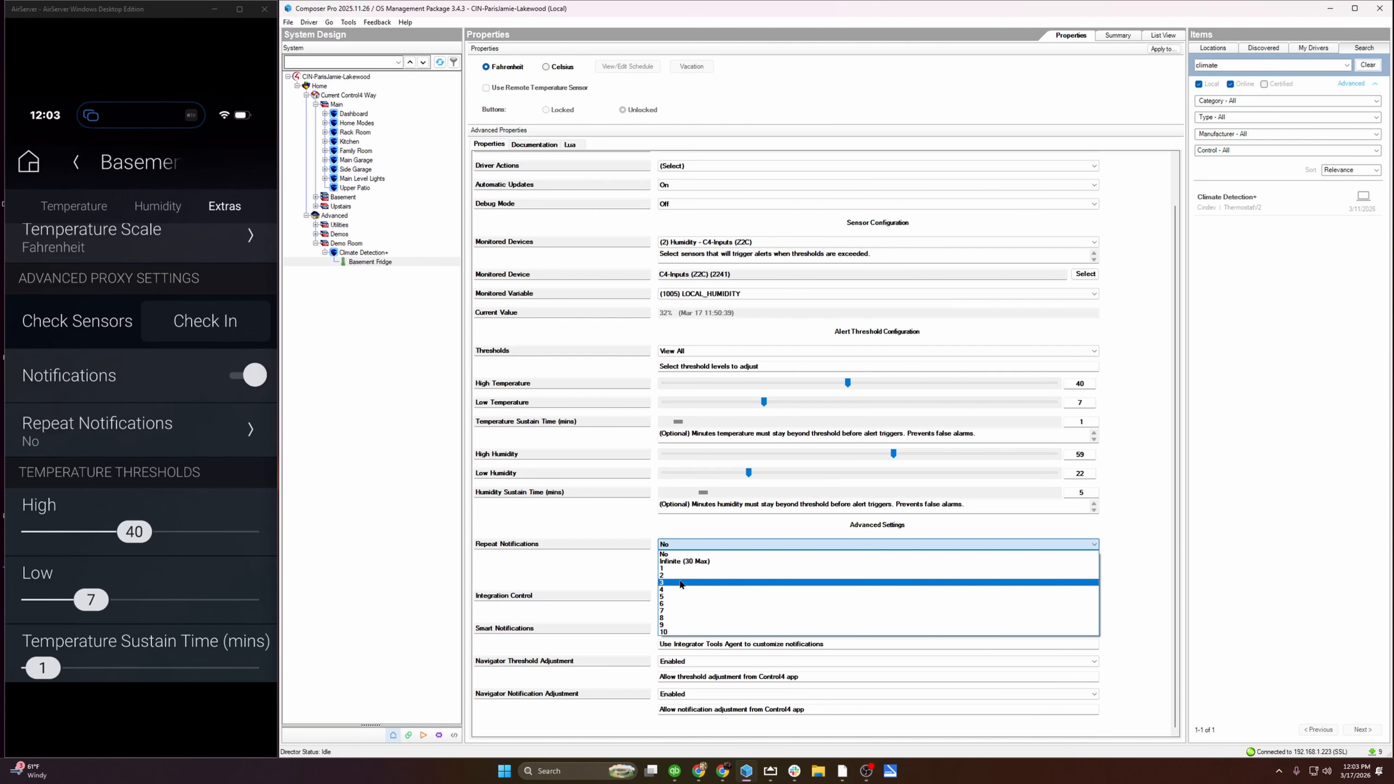
pyautogui.click(680, 577)
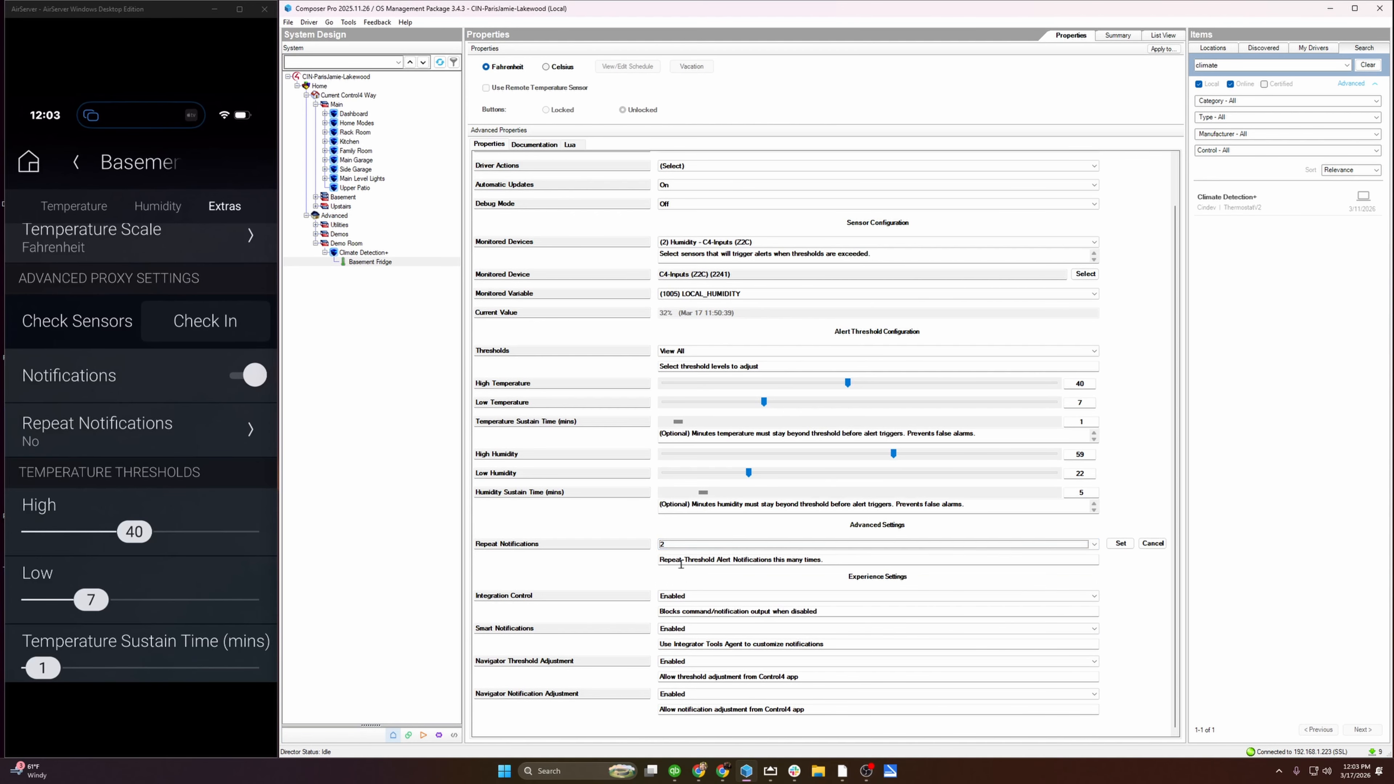
pyautogui.click(1118, 546)
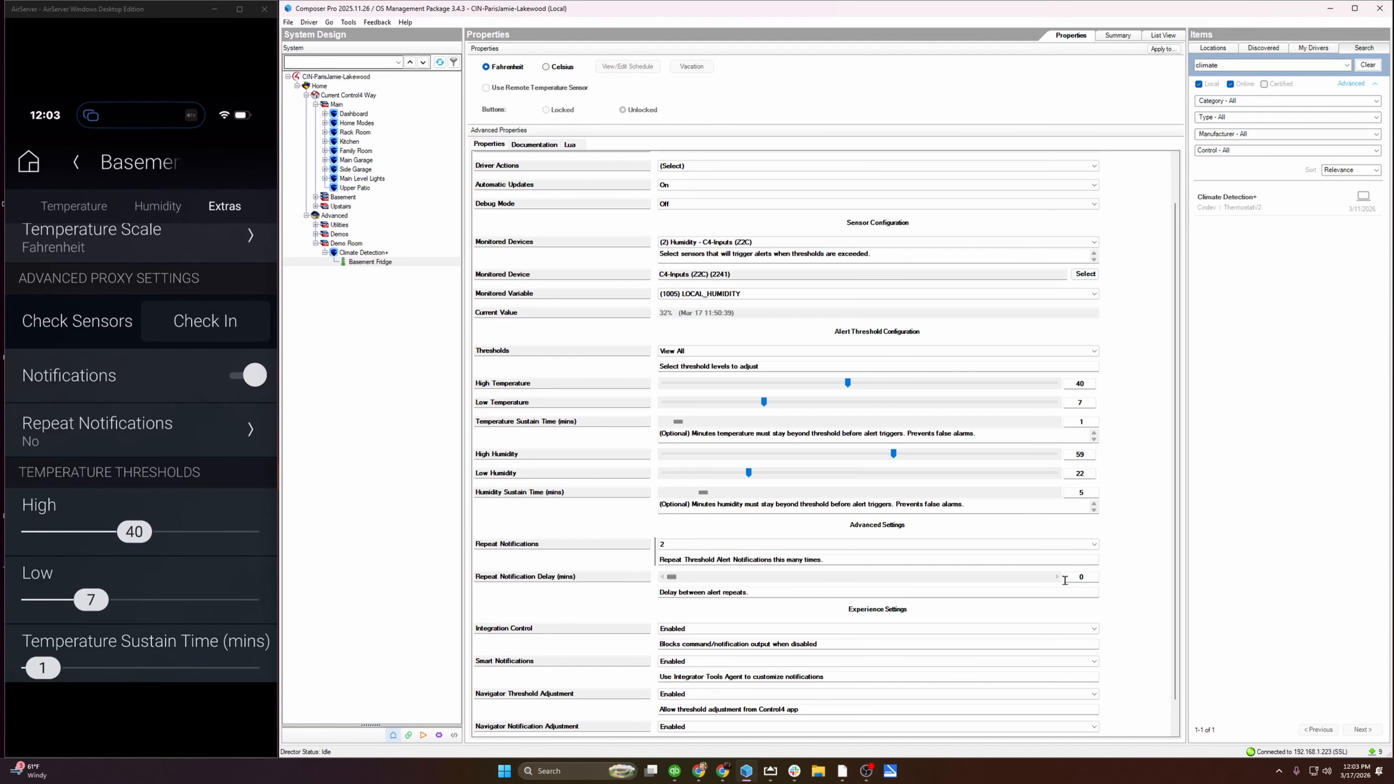
pyautogui.click(1058, 577)
pyautogui.click(1057, 577)
pyautogui.click(1057, 577)
pyautogui.click(1121, 577)
pyautogui.scroll(-1, 669, 600)
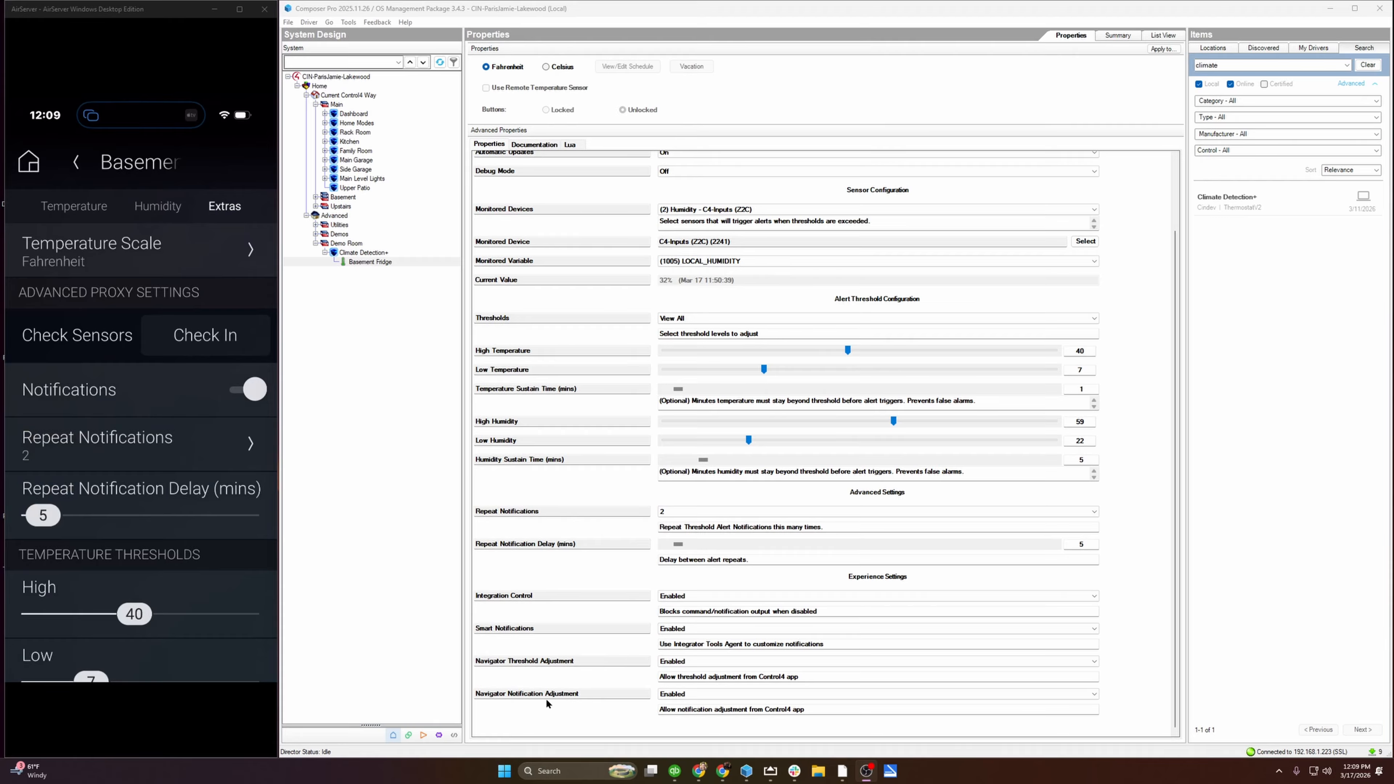
# Step: Set both Navigator Threshold Adjustment and Navigator Notification Adjustment to Disabled
pyautogui.click(692, 694)
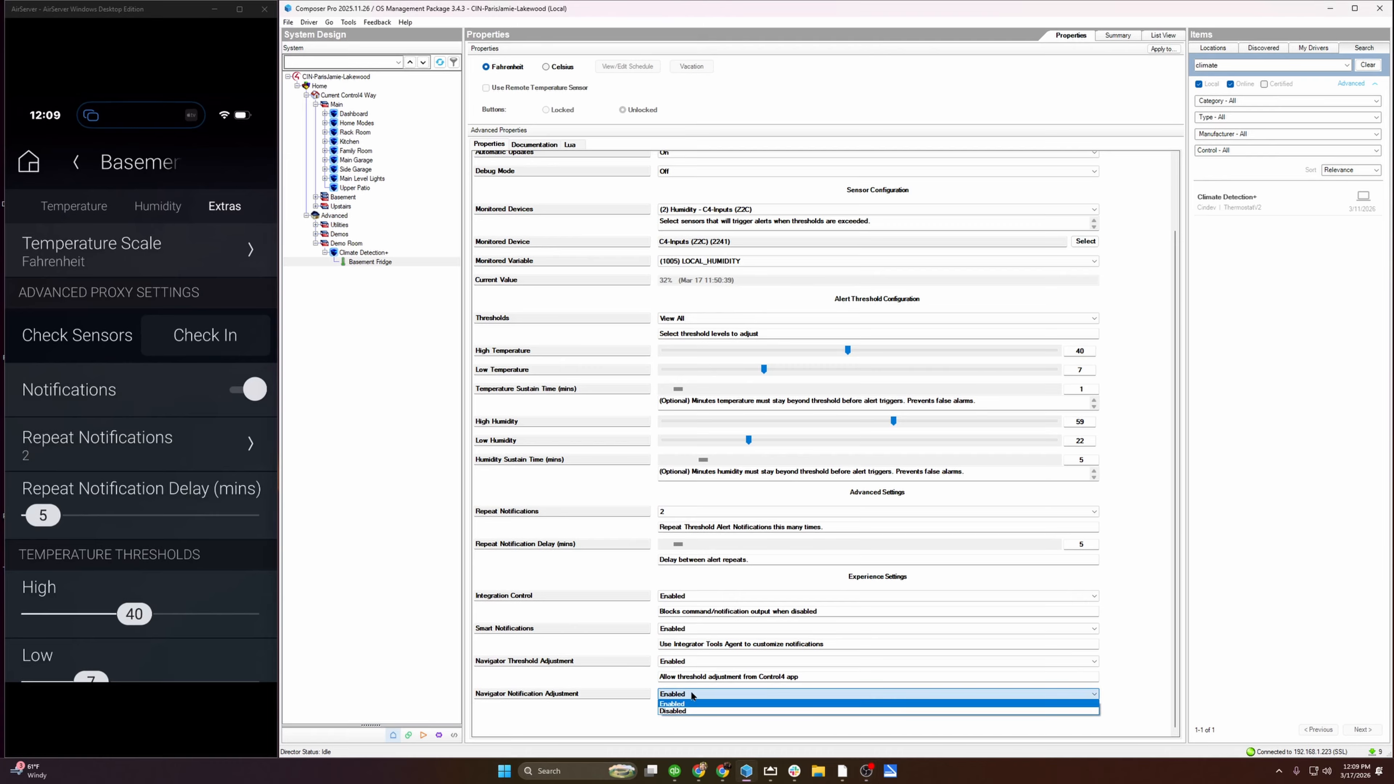
pyautogui.click(692, 712)
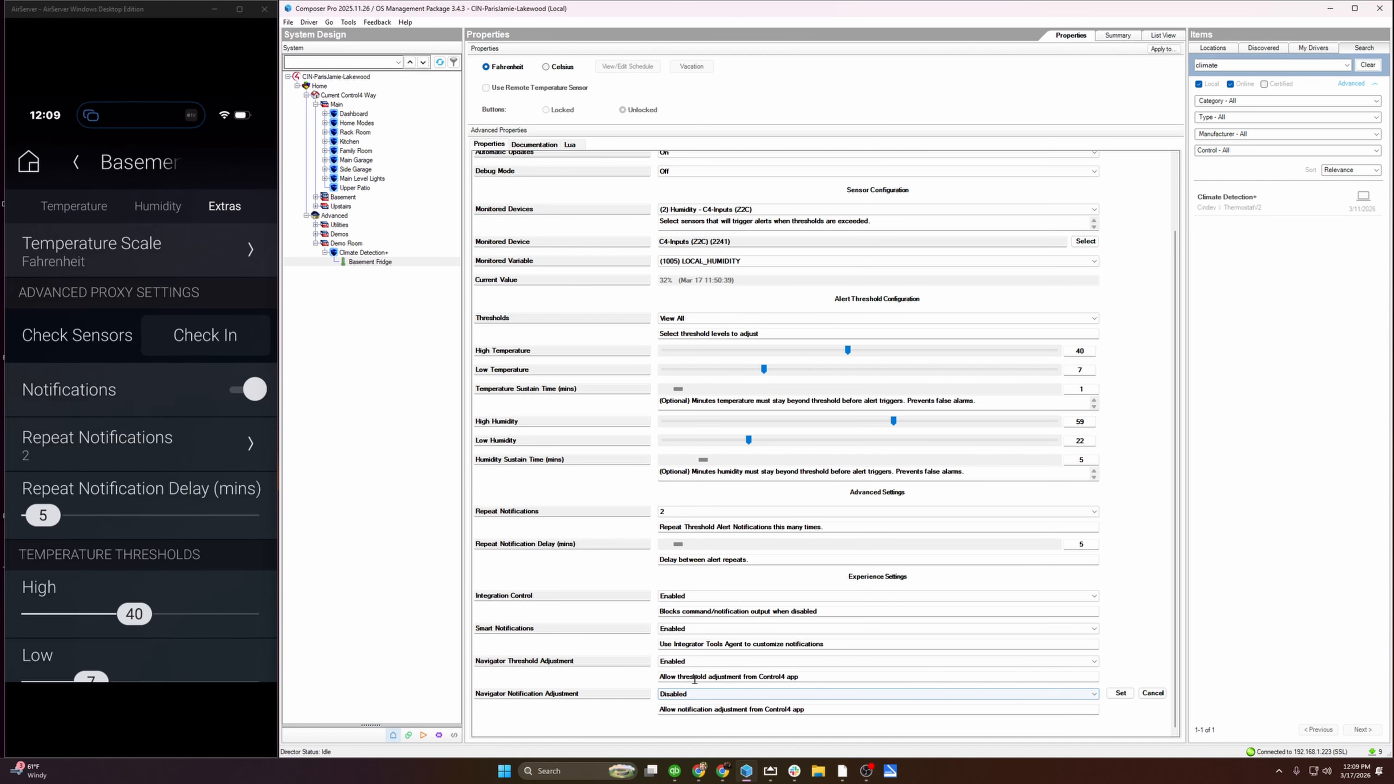
pyautogui.click(699, 666)
pyautogui.click(901, 679)
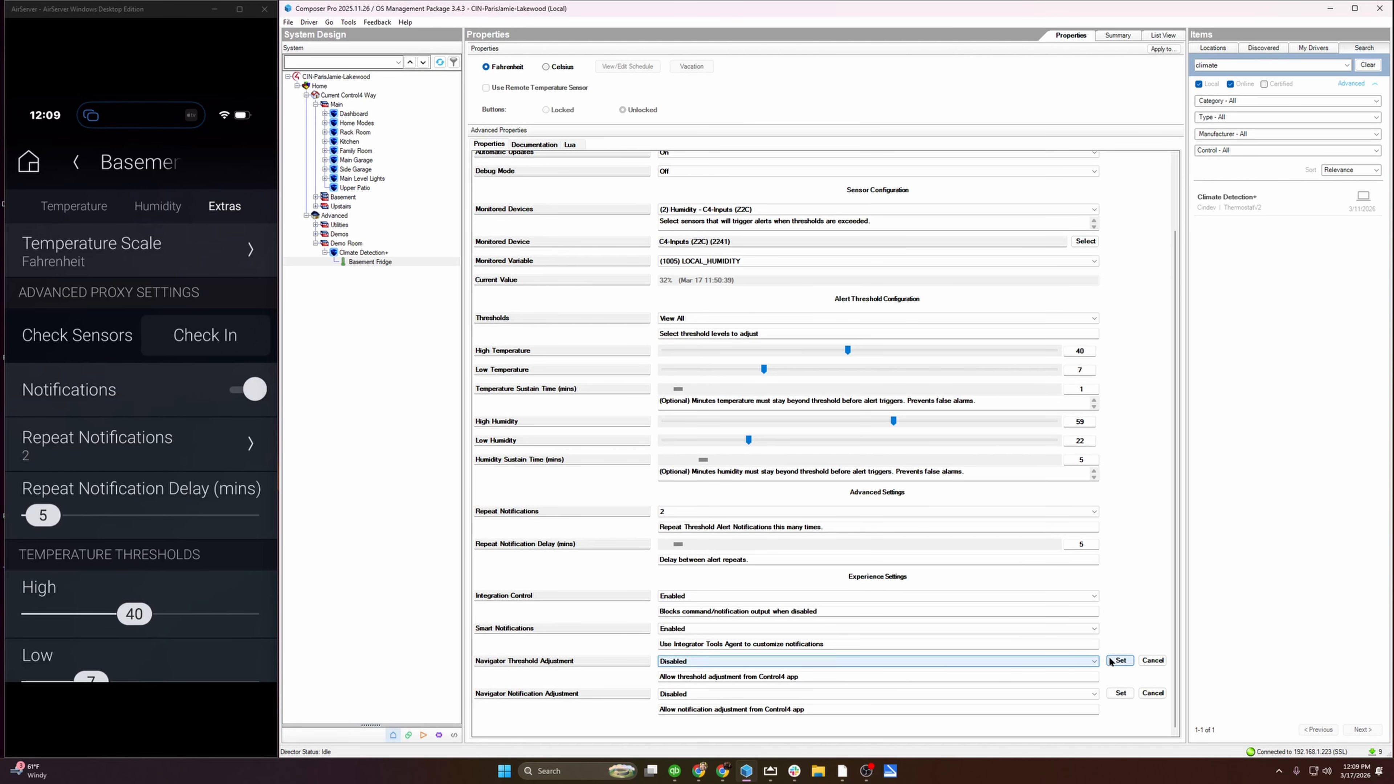
pyautogui.click(1120, 693)
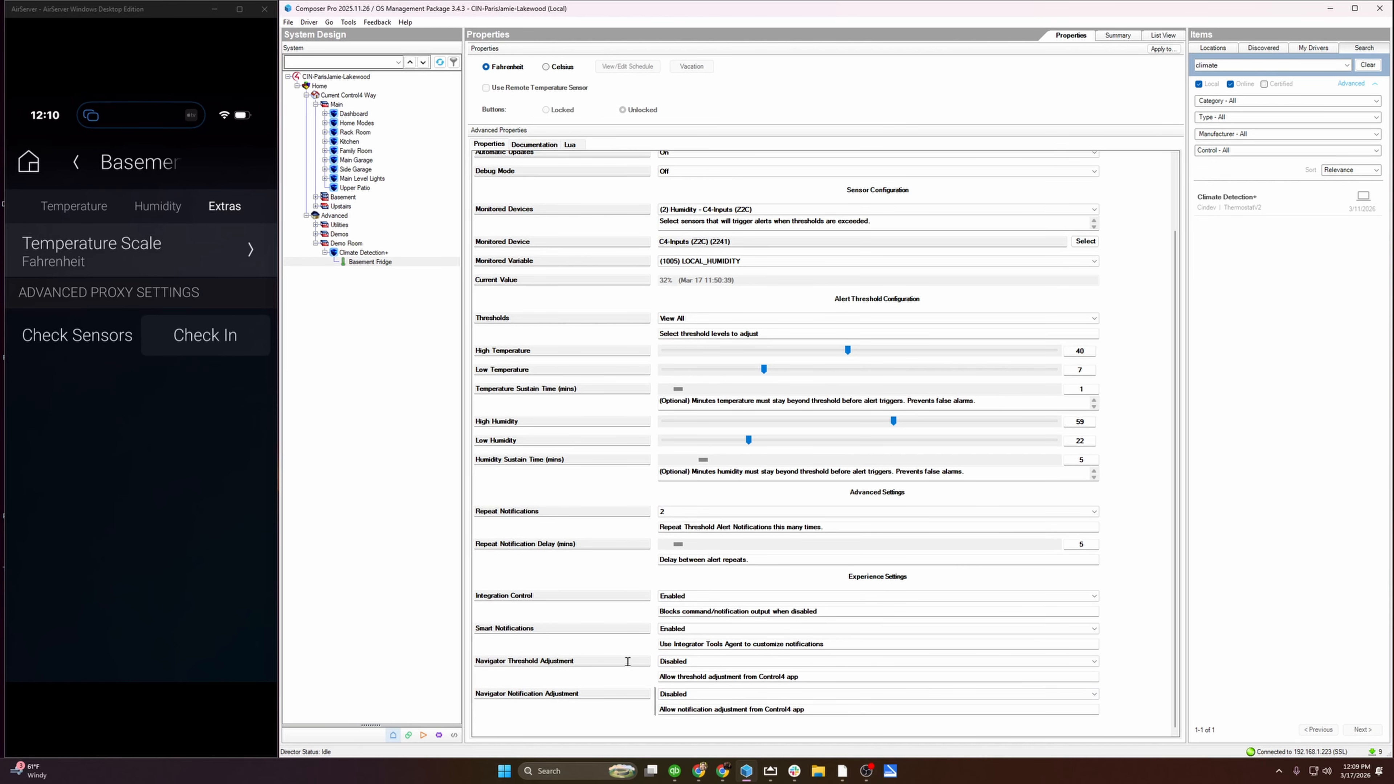
# Step: Set Navigator Threshold Adjustment back to Enabled
pyautogui.click(713, 662)
pyautogui.click(712, 670)
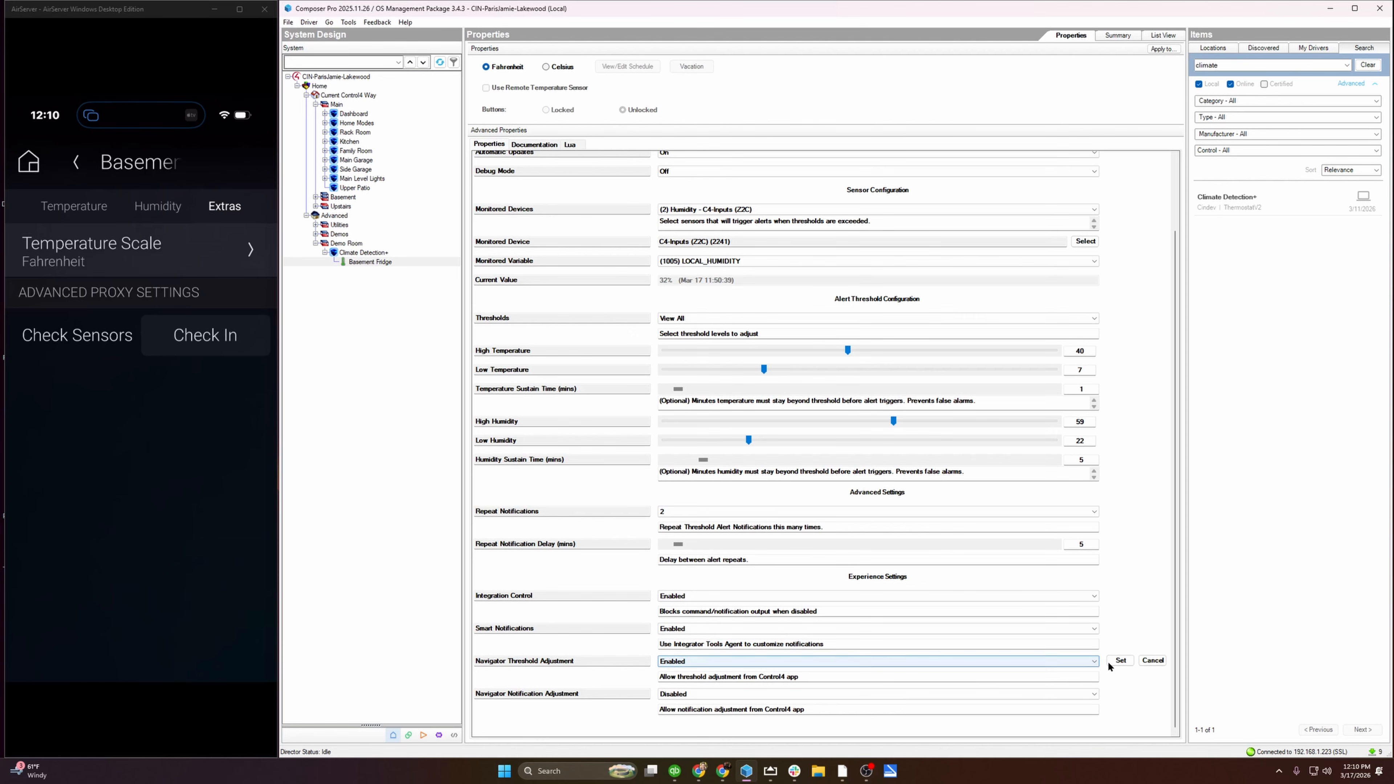
pyautogui.click(1122, 661)
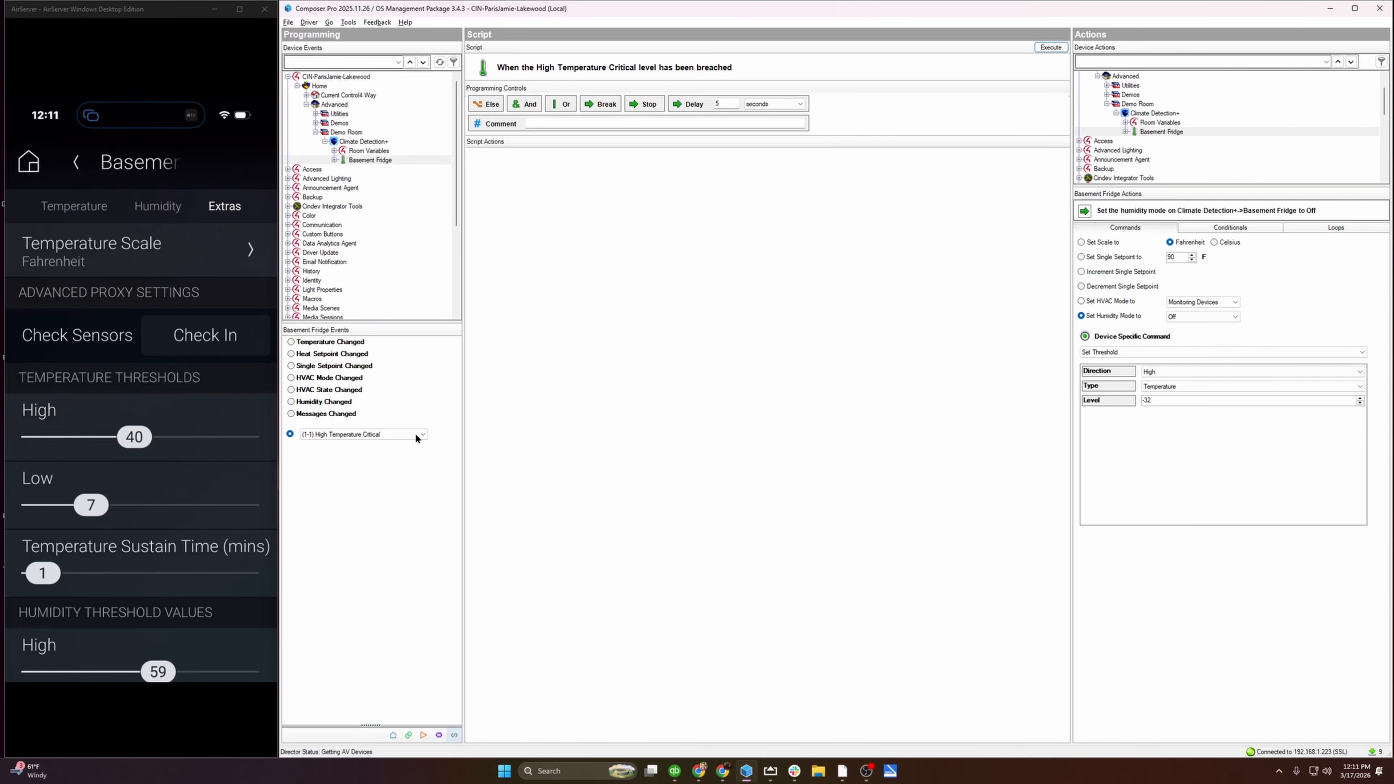
# Step: Review the Basement Fridge programming options: its threshold events, the Set Threshold command's types, and the conditionals
pyautogui.click(415, 433)
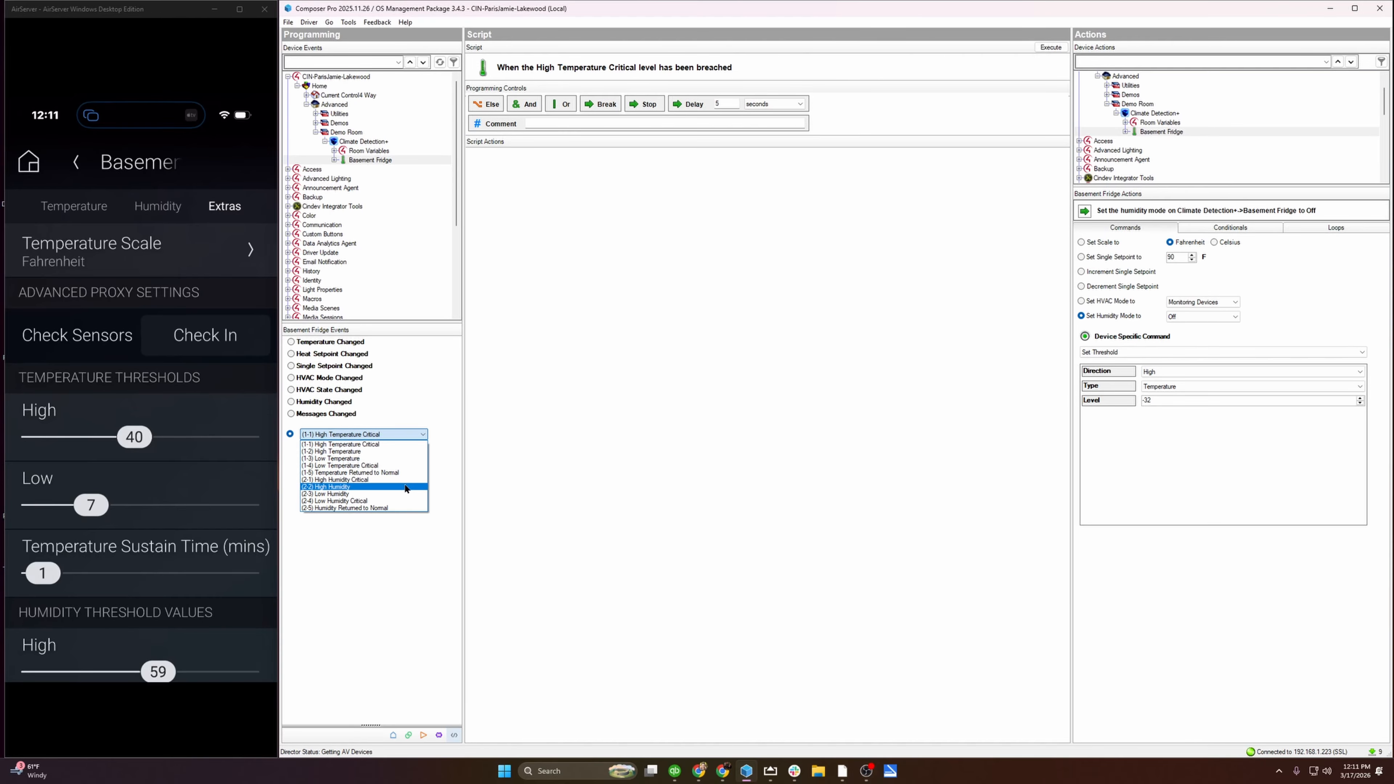
pyautogui.click(508, 433)
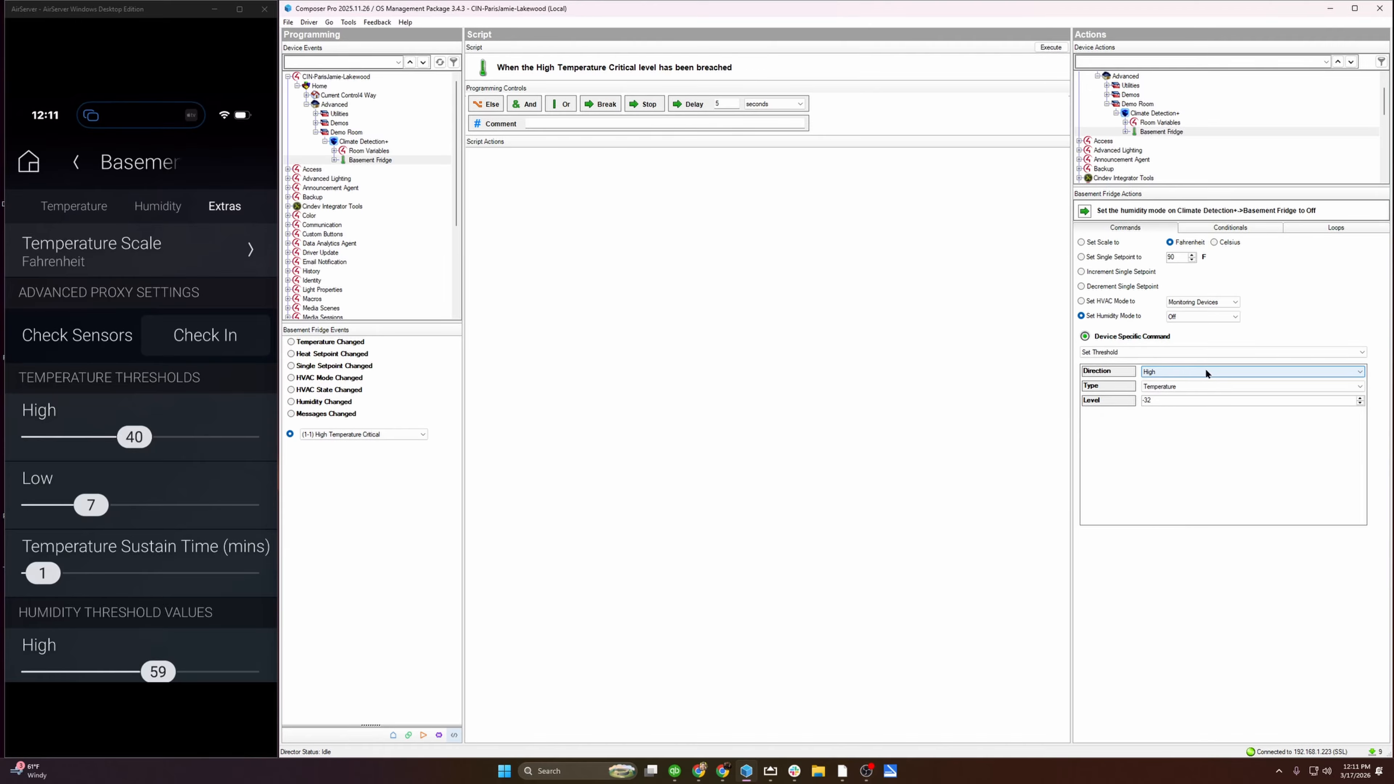
pyautogui.click(1192, 386)
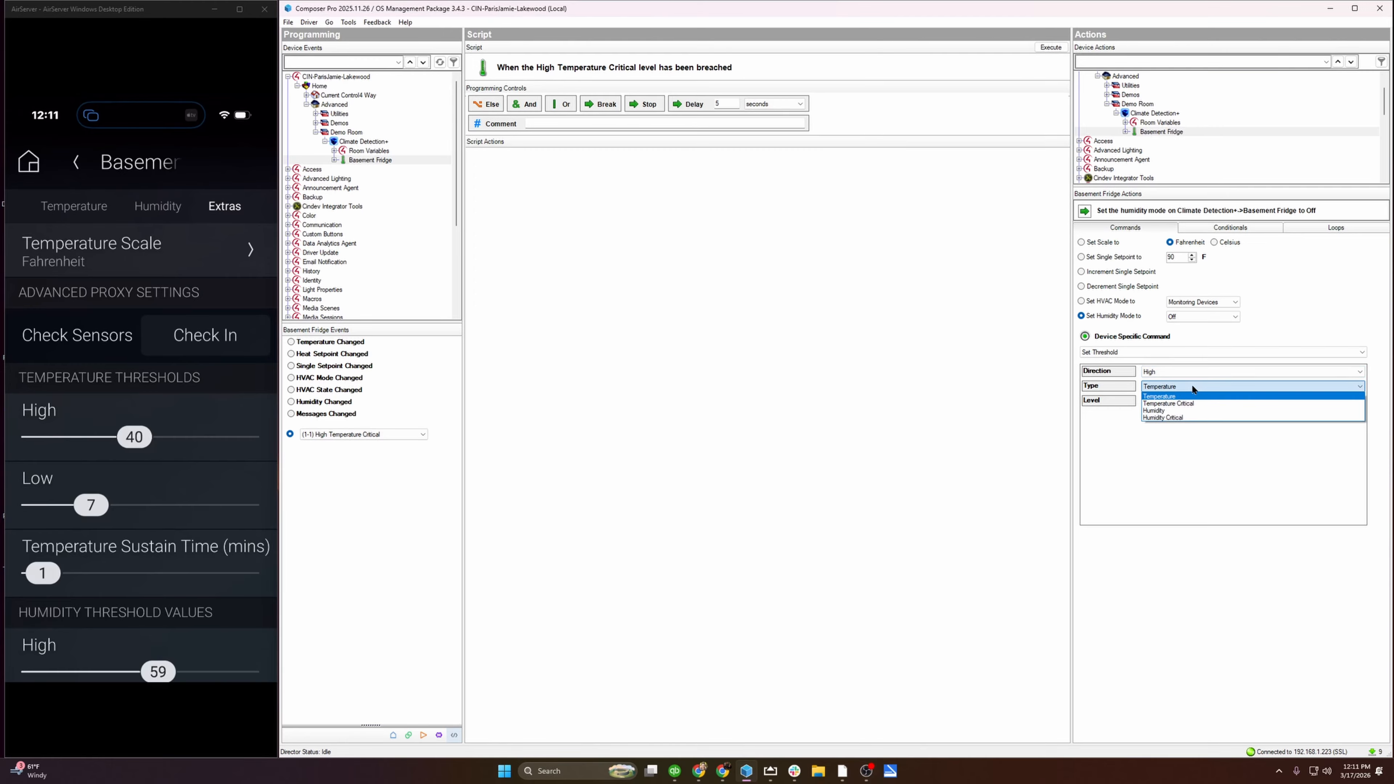
pyautogui.click(1206, 423)
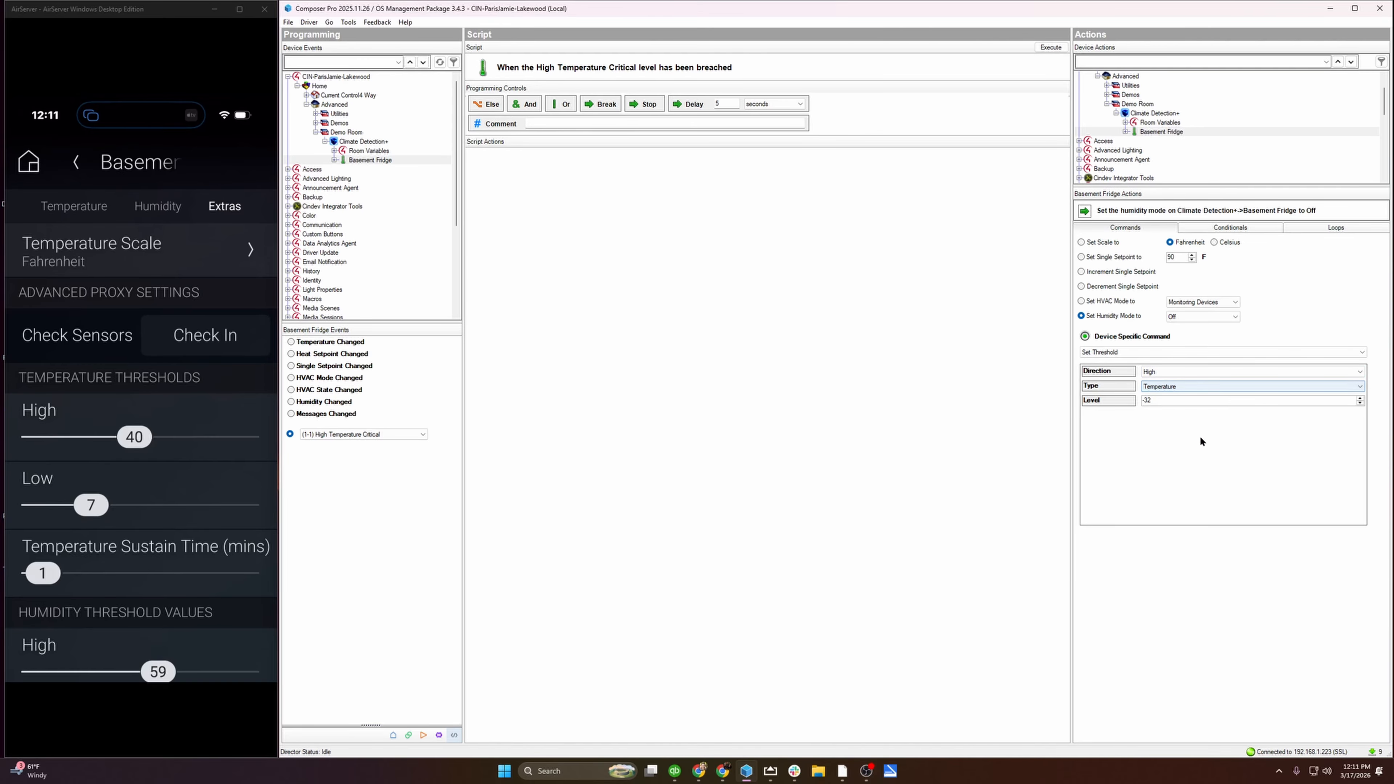
pyautogui.click(1250, 229)
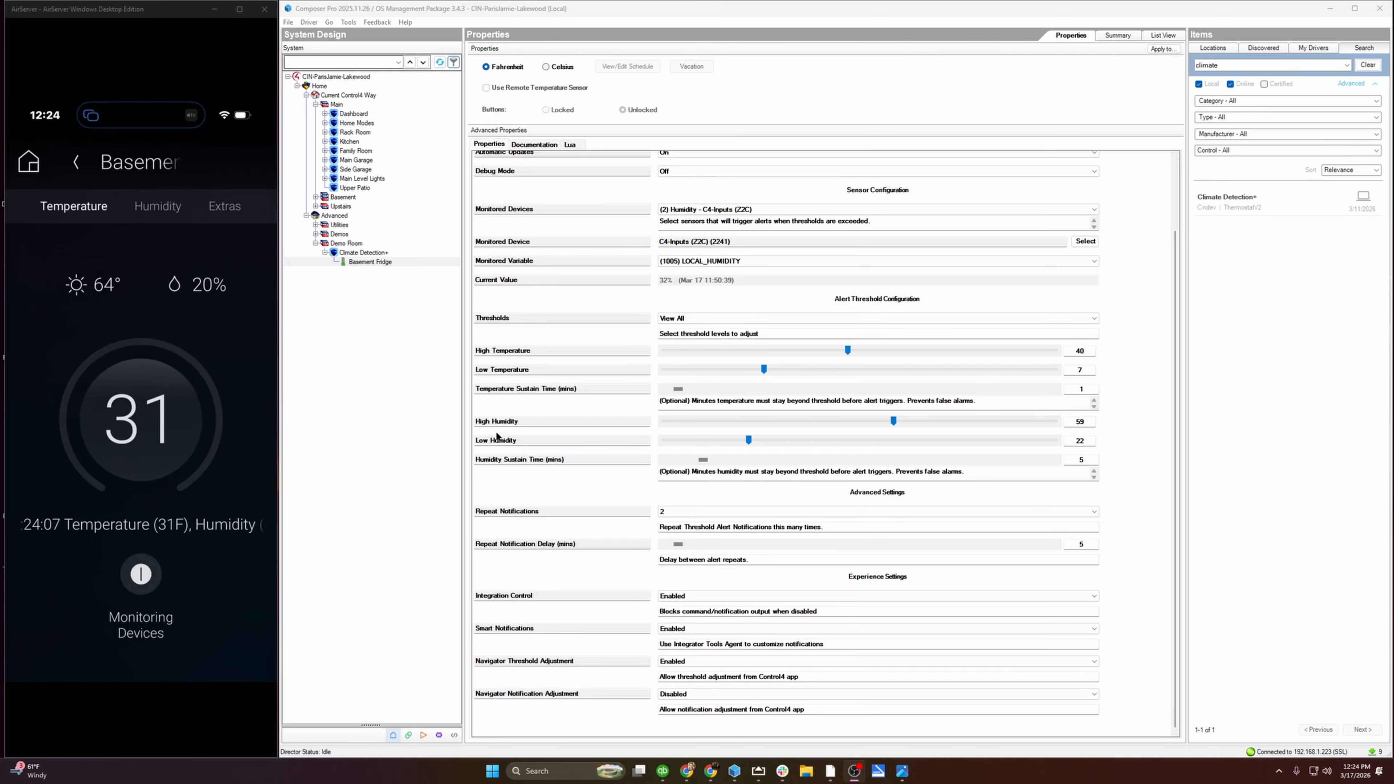
# Step: View the Temperature Statuses.png reference image of the normal, low and high states and put it away
pyautogui.click(905, 769)
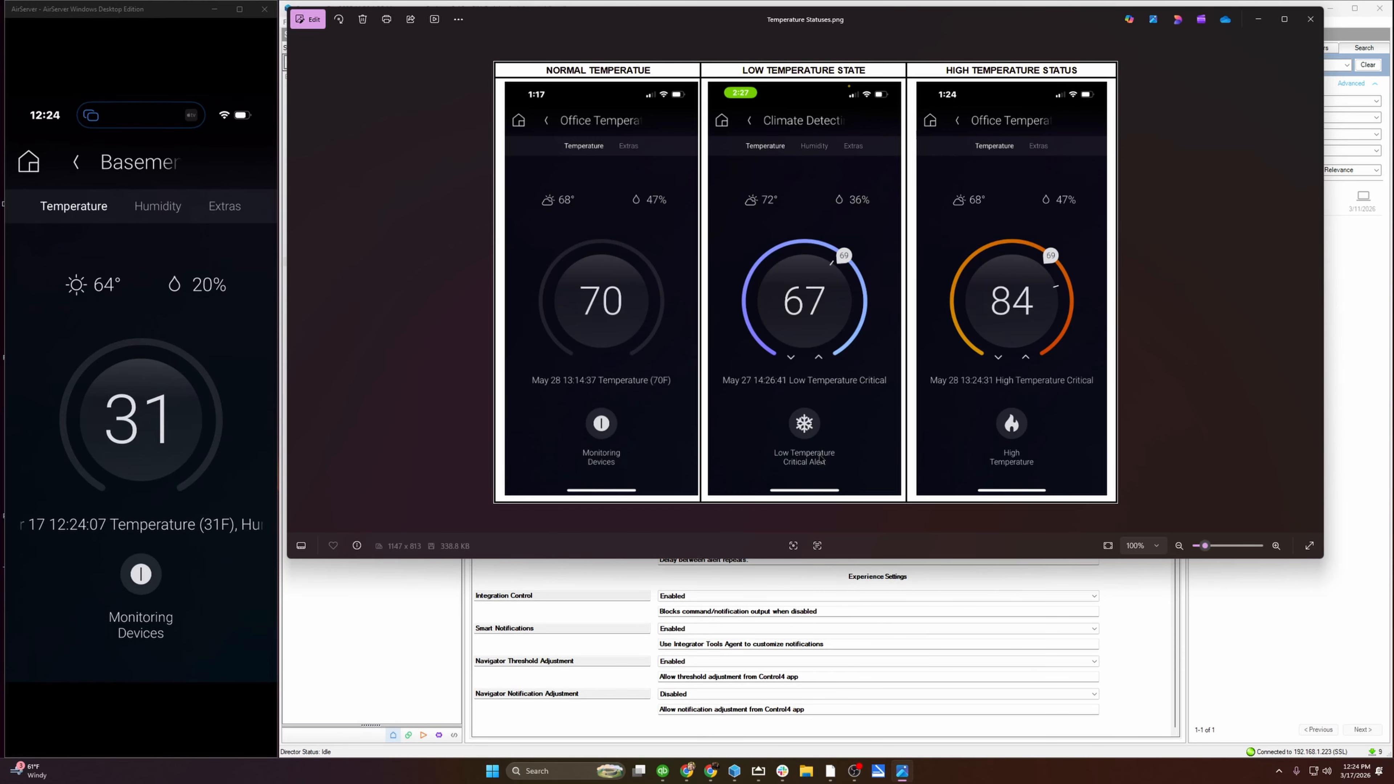
pyautogui.click(1255, 21)
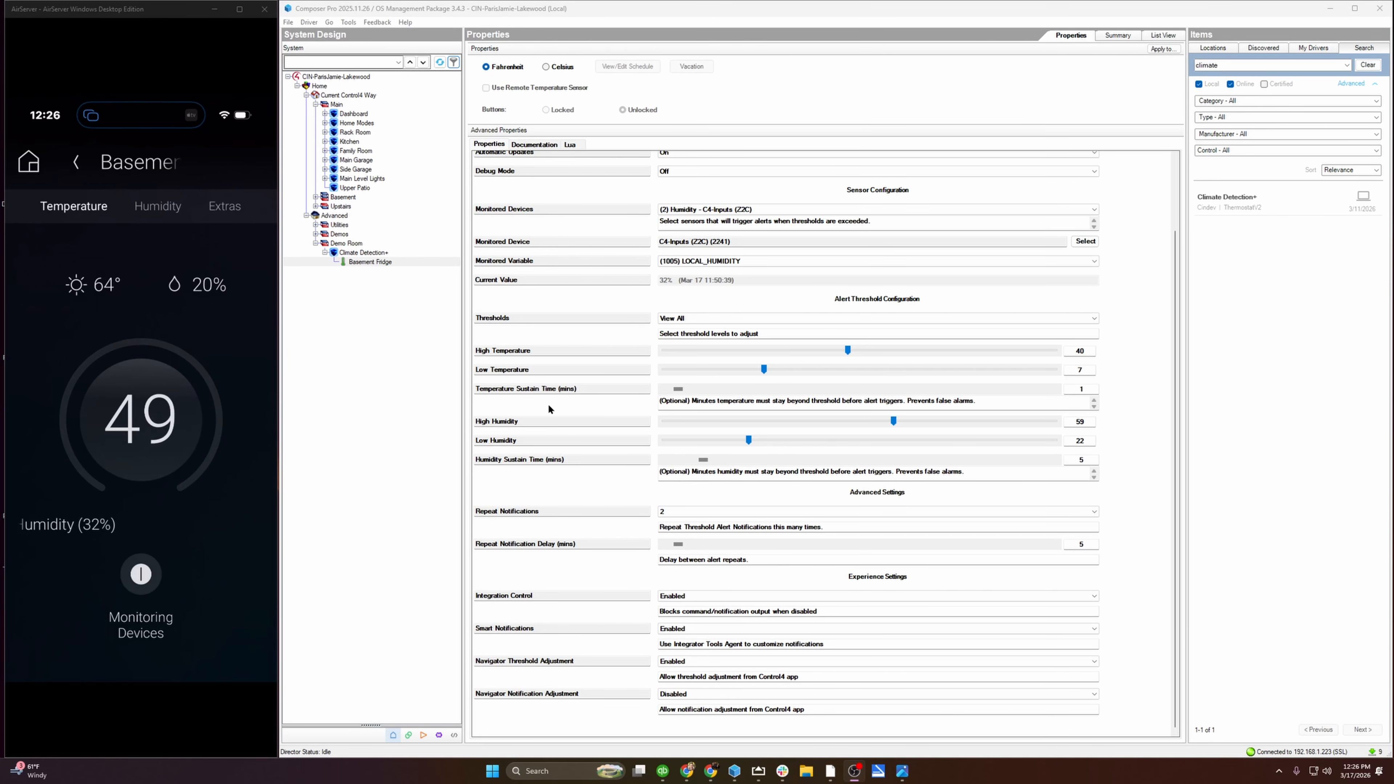